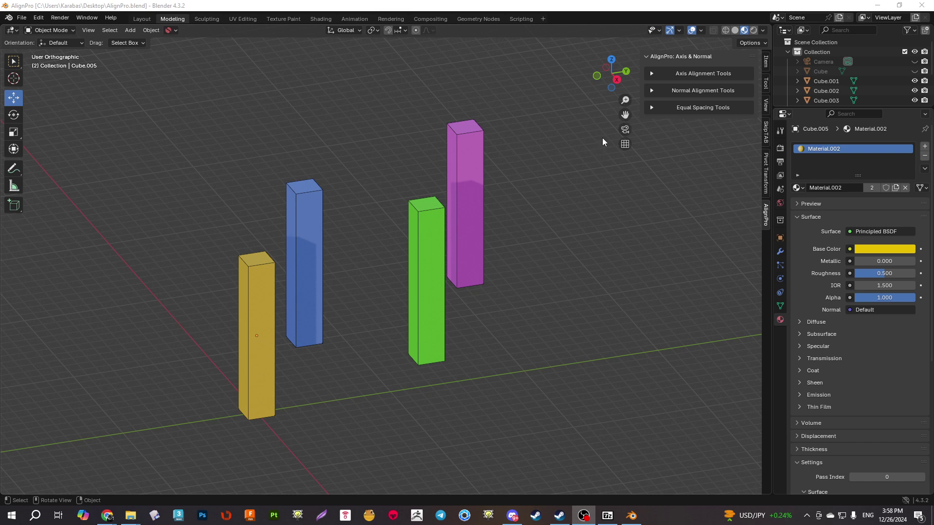
Expand the Equal Spacing, Normal Alignment and Axis Alignment groups in the AlignPro sidebar.
{"action": "left_click", "coordinate": [668, 108]}
{"action": "left_click", "coordinate": [663, 90]}
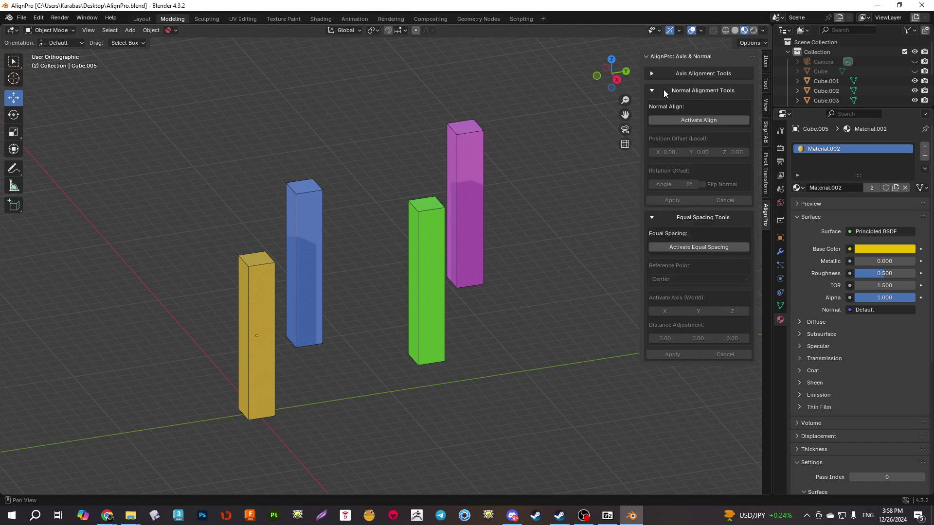
{"action": "left_click", "coordinate": [661, 75]}
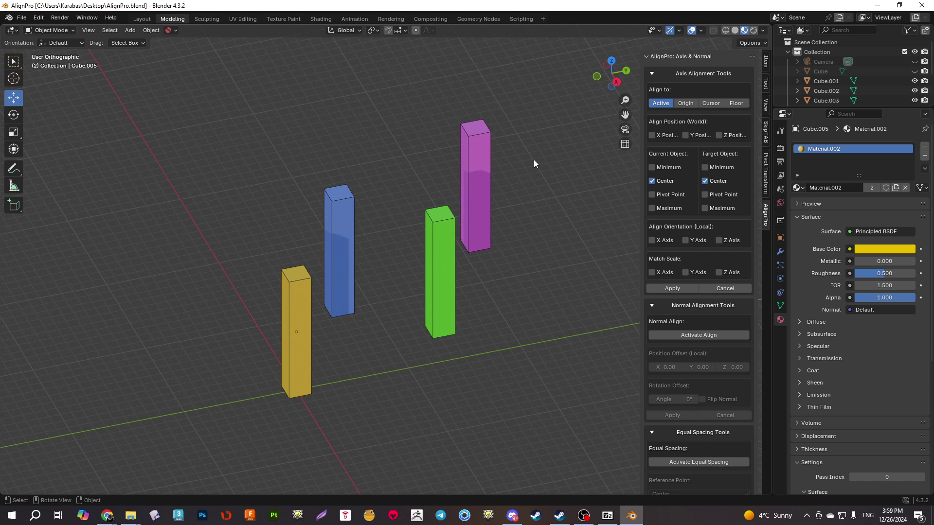
Select the blue, green and magenta bars, then add the yellow bar as active.
{"action": "left_click_drag", "start_coordinate": [317, 94], "coordinate": [497, 247]}
{"action": "left_click", "coordinate": [294, 295], "text": "shift"}
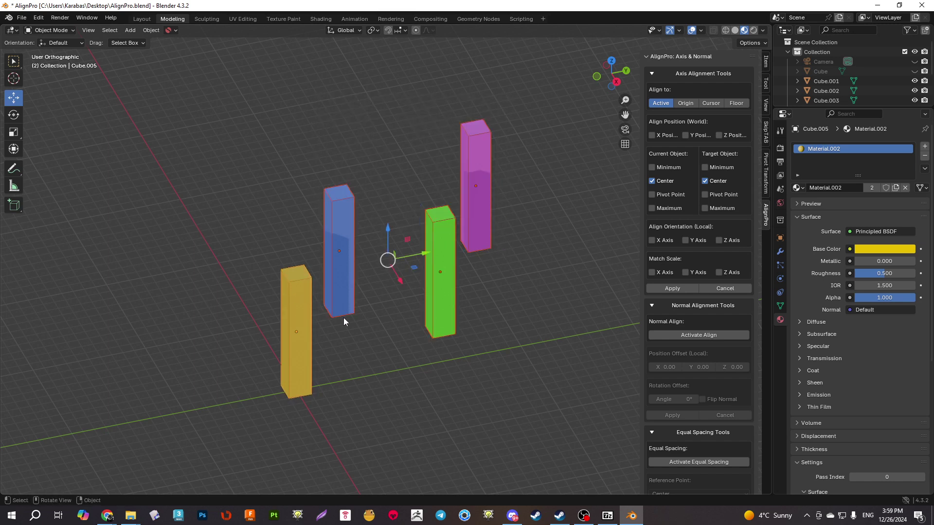
{"action": "middle_click_drag", "start_coordinate": [323, 321], "coordinate": [326, 324]}
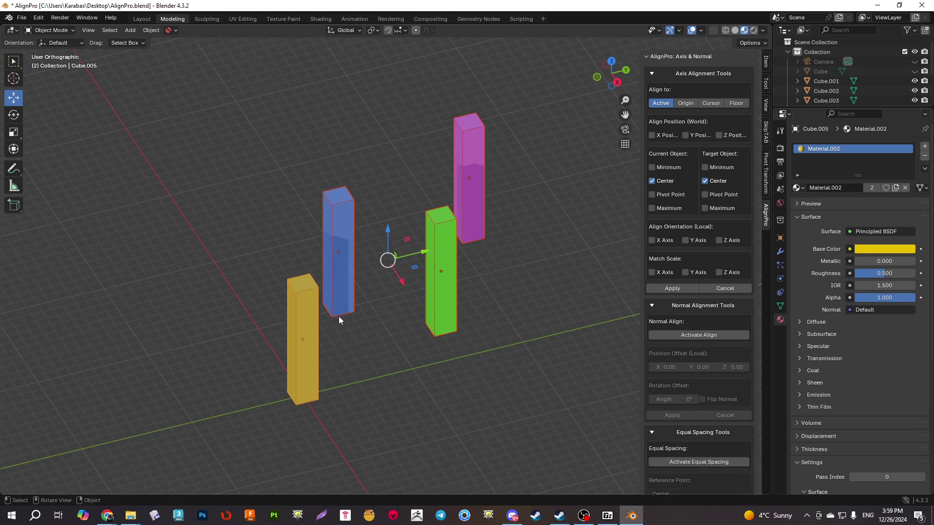
{"action": "middle_click_drag", "start_coordinate": [358, 317], "coordinate": [337, 320], "text": "shift"}
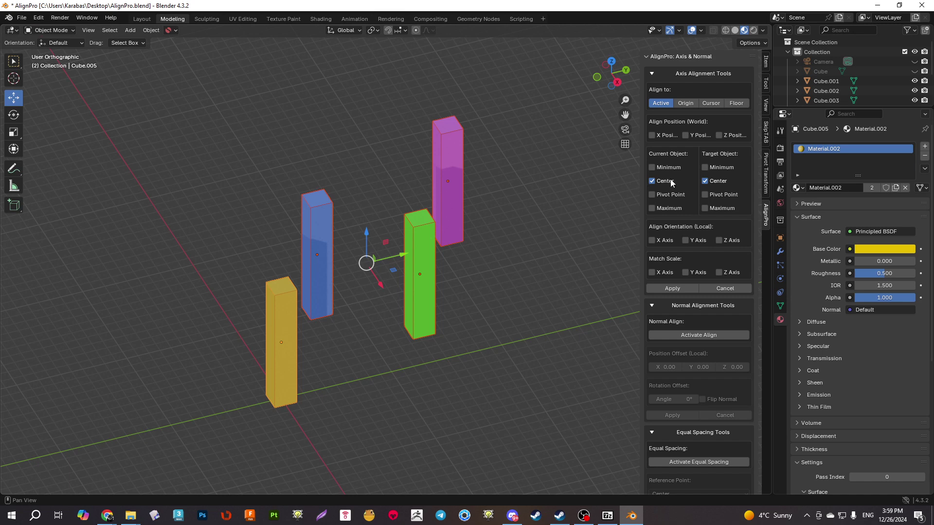
{"action": "middle_click_drag", "start_coordinate": [615, 194], "coordinate": [508, 182]}
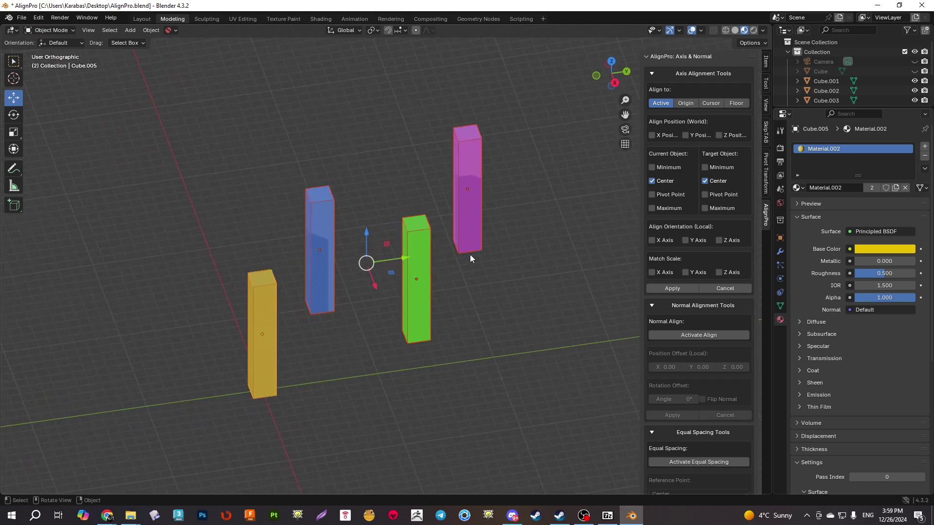
Try Minimum and Maximum as the current-object reference, then return to Center.
{"action": "left_click", "coordinate": [666, 168]}
{"action": "left_click", "coordinate": [659, 208]}
{"action": "middle_click_drag", "start_coordinate": [553, 230], "coordinate": [525, 255]}
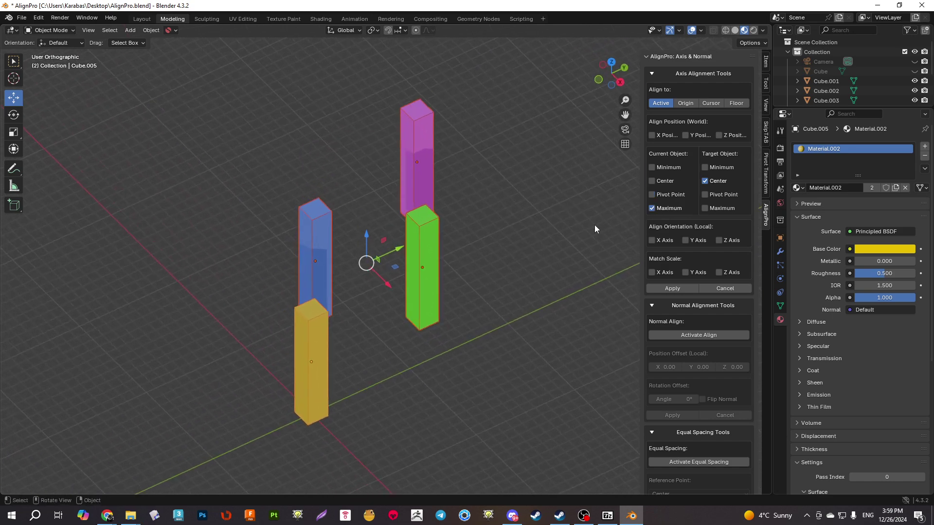
{"action": "mouse_move", "coordinate": [551, 292]}
{"action": "middle_mouse_down"}
{"action": "mouse_move", "coordinate": [574, 292]}
{"action": "mouse_move", "coordinate": [567, 285]}
{"action": "middle_mouse_up"}
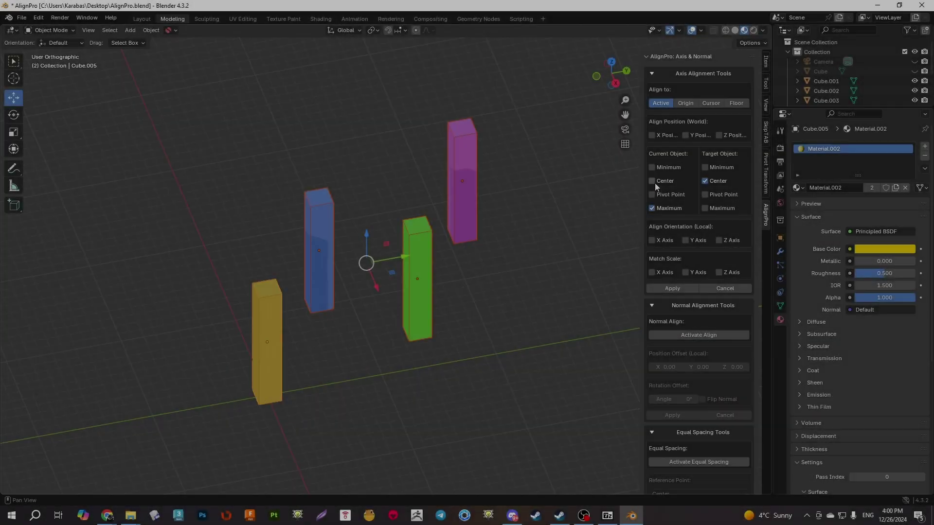
{"action": "left_click", "coordinate": [654, 181]}
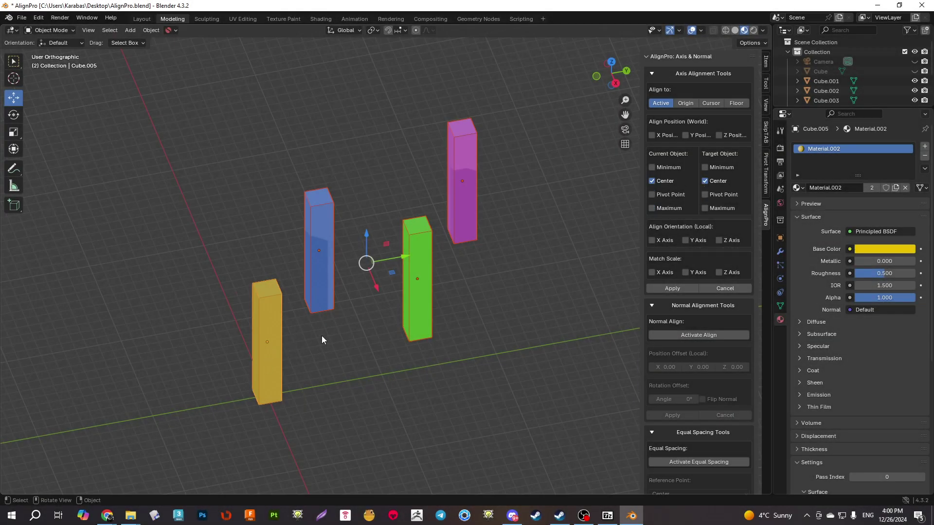
Try aligning the bars' centres on world X, then cancel to restore their positions.
{"action": "middle_click_drag", "start_coordinate": [321, 337], "coordinate": [333, 345]}
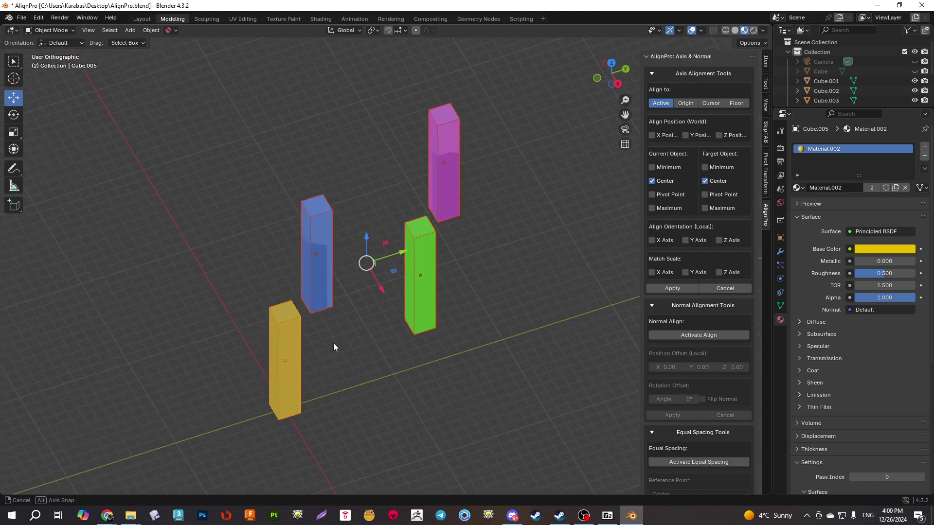
{"action": "left_click", "coordinate": [652, 135]}
{"action": "middle_click_drag", "start_coordinate": [564, 222], "coordinate": [349, 211]}
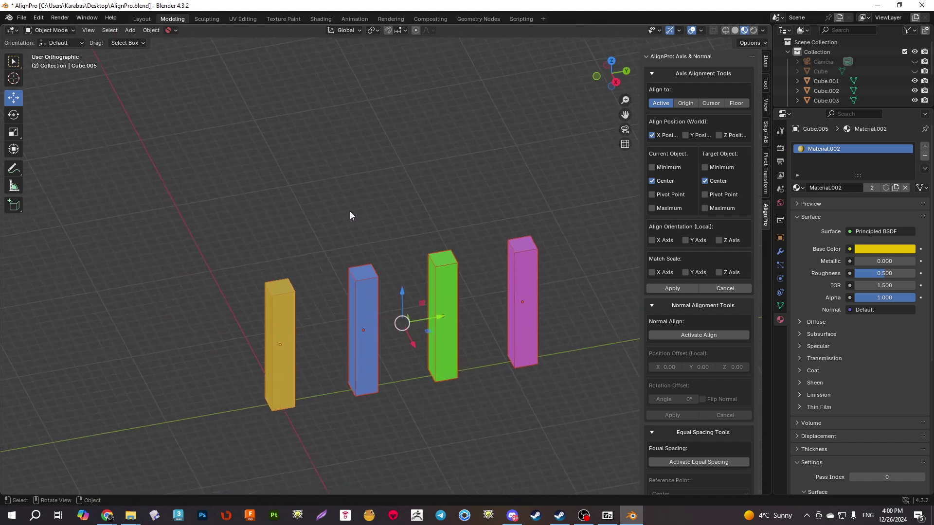
{"action": "left_click", "coordinate": [728, 289]}
{"action": "middle_click_drag", "start_coordinate": [489, 264], "coordinate": [514, 265]}
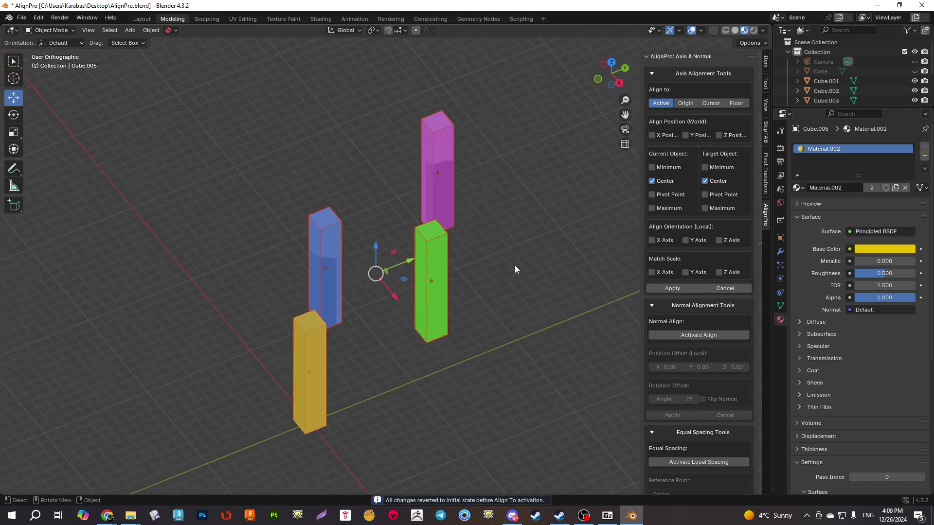
Align the bars on X by the current Minimum, viewed from the top.
{"action": "left_click", "coordinate": [663, 169]}
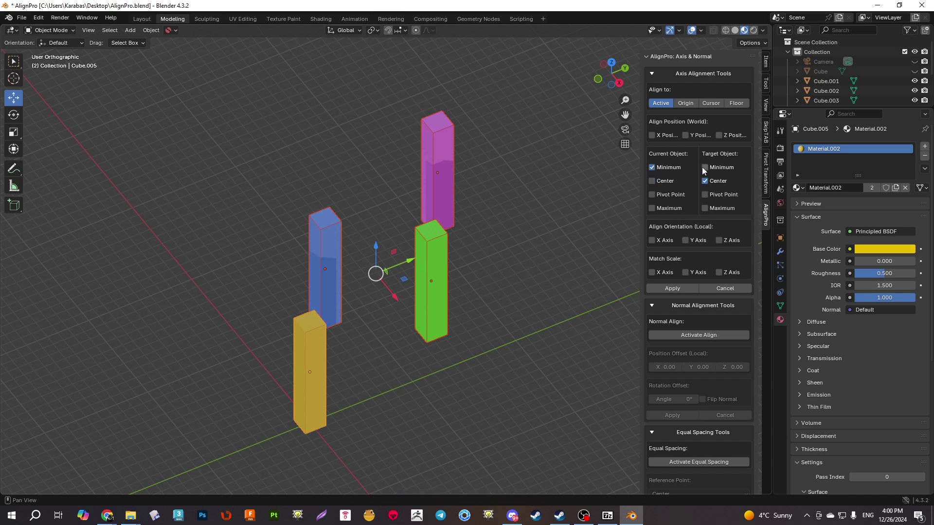
{"action": "left_click", "coordinate": [665, 136]}
{"action": "middle_click_drag", "start_coordinate": [370, 224], "coordinate": [491, 281]}
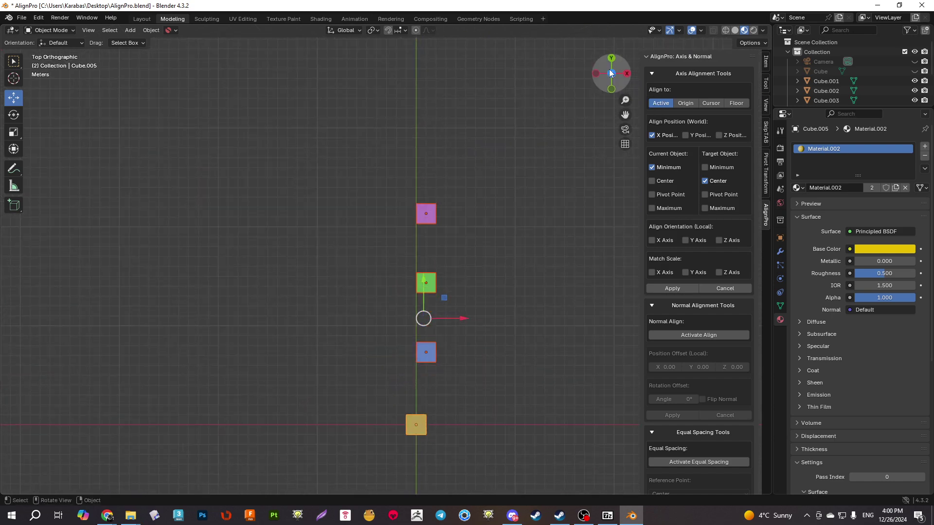
{"action": "scroll", "coordinate": [477, 304], "scroll_direction": "up", "scroll_amount": 3}
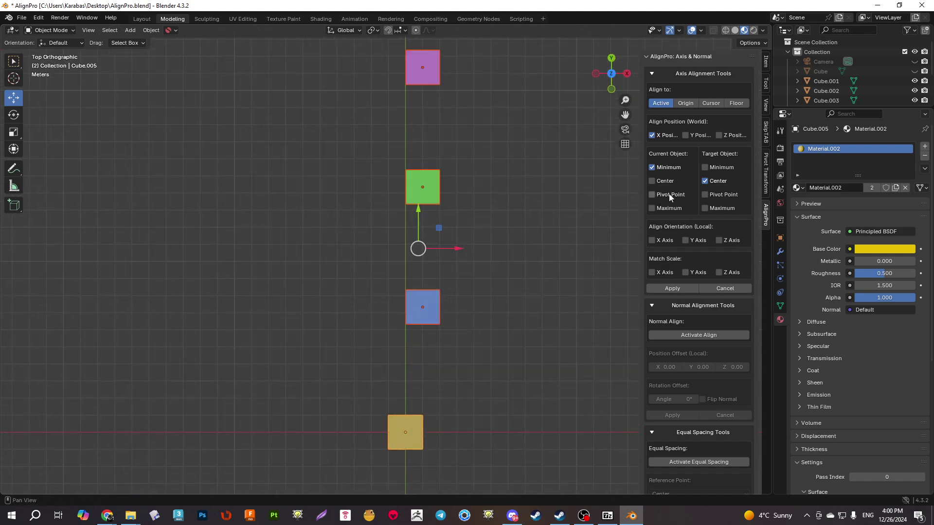
Use current Maximum, comparing target Minimum and Center before settling on target Maximum.
{"action": "left_click", "coordinate": [666, 208]}
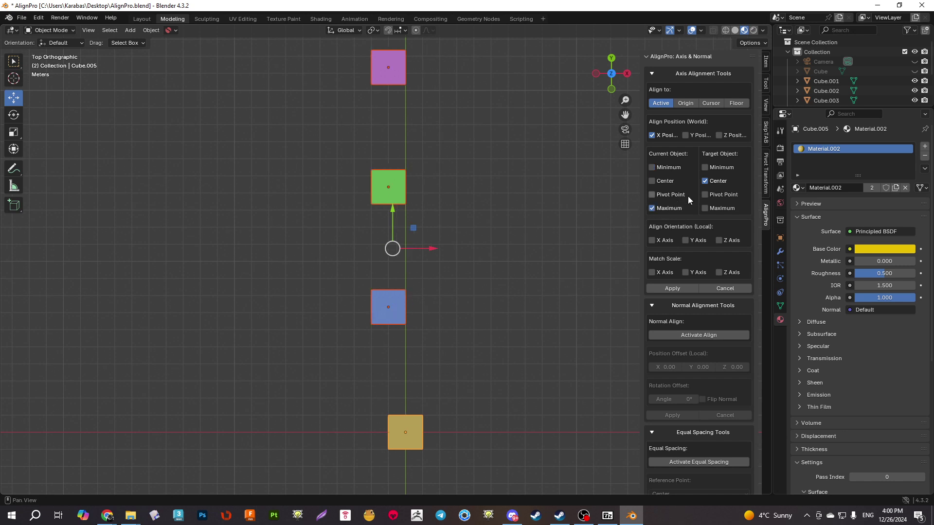
{"action": "left_click", "coordinate": [705, 167]}
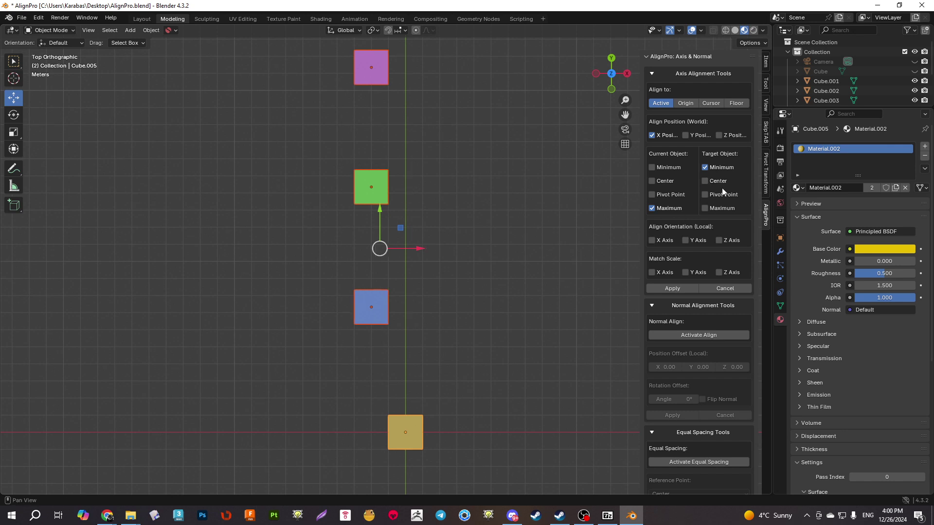
{"action": "left_click", "coordinate": [705, 181]}
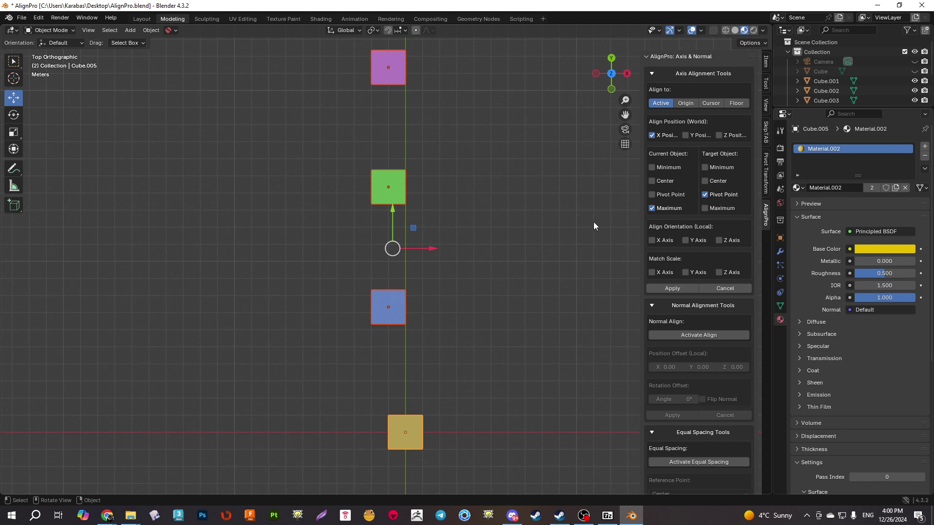
{"action": "left_click", "coordinate": [714, 209]}
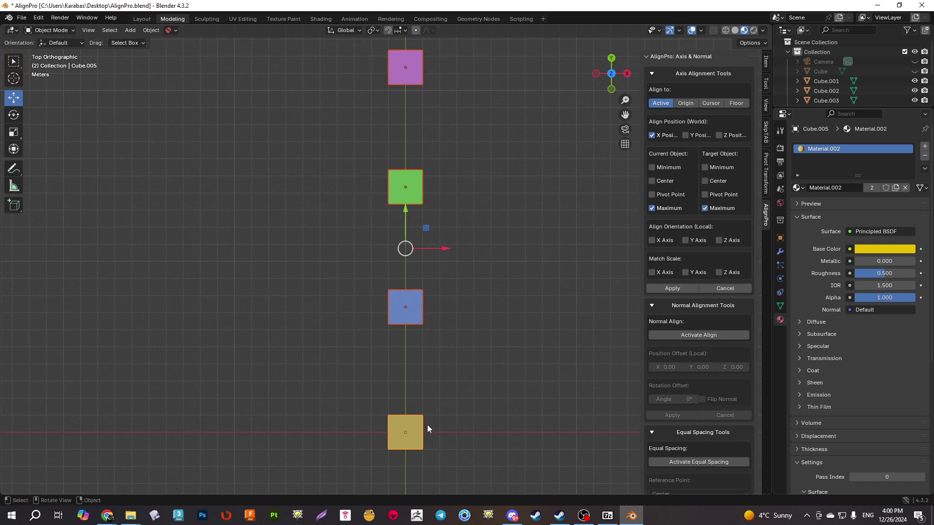
Box-select the magenta, blue and green objects and make the yellow bar active.
{"action": "middle_click_drag", "start_coordinate": [480, 287], "coordinate": [409, 205]}
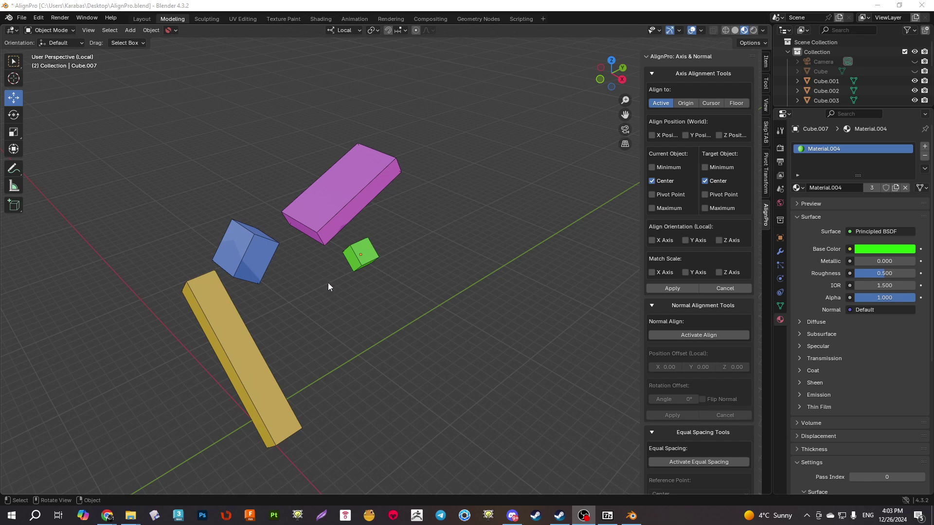
{"action": "middle_click_drag", "start_coordinate": [337, 287], "coordinate": [319, 289]}
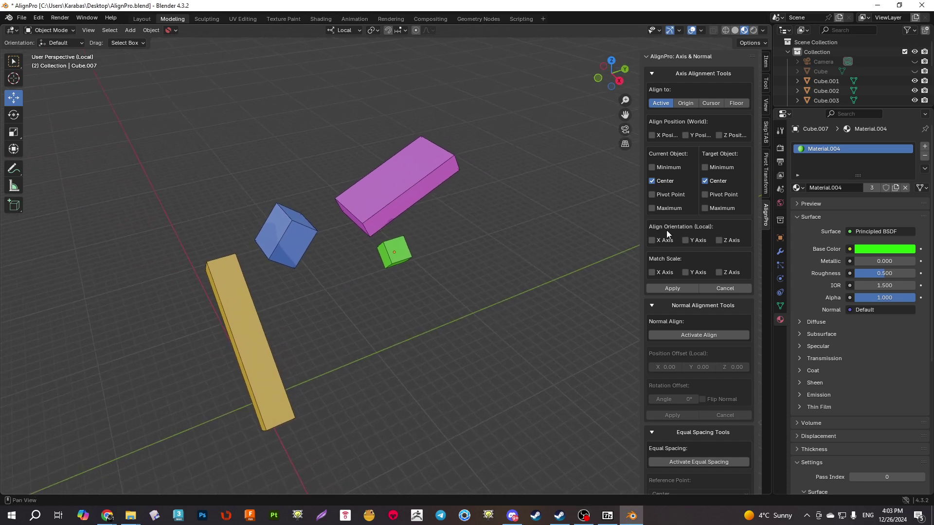
{"action": "middle_click_drag", "start_coordinate": [526, 241], "coordinate": [439, 251]}
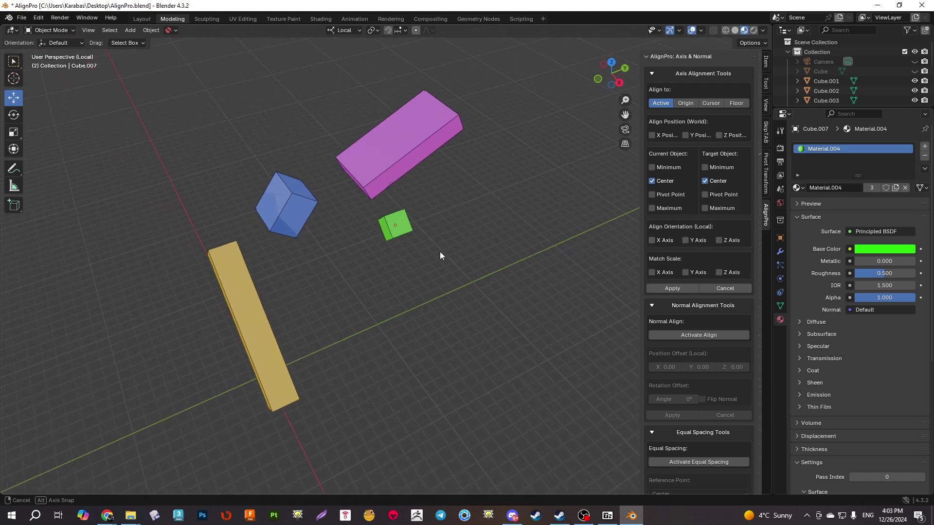
{"action": "left_click_drag", "start_coordinate": [494, 263], "coordinate": [373, 180]}
{"action": "middle_click_drag", "start_coordinate": [372, 180], "coordinate": [389, 191]}
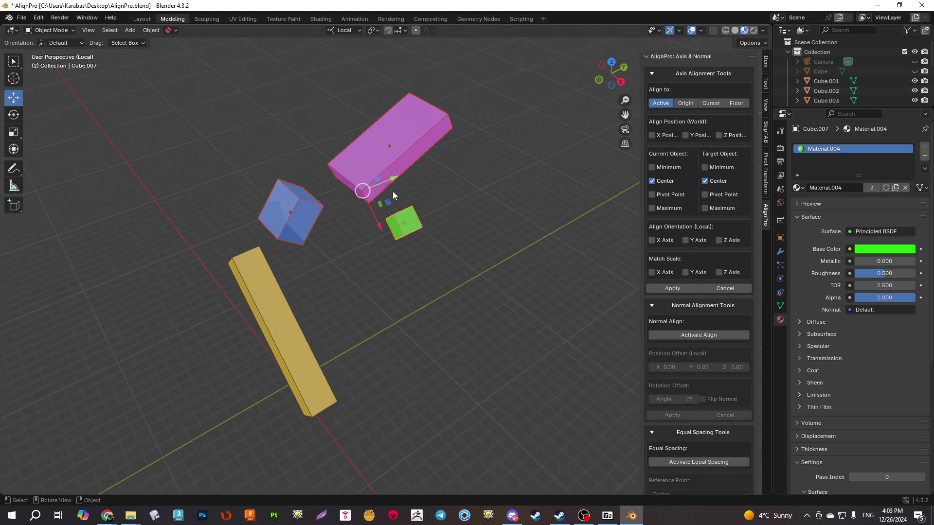
{"action": "left_click", "coordinate": [270, 290], "text": "shift"}
{"action": "mouse_move", "coordinate": [345, 291]}
{"action": "middle_mouse_down"}
{"action": "mouse_move", "coordinate": [313, 273]}
{"action": "mouse_move", "coordinate": [305, 279]}
{"action": "mouse_move", "coordinate": [359, 283]}
{"action": "mouse_move", "coordinate": [351, 274]}
{"action": "middle_mouse_up"}
{"action": "left_click", "coordinate": [404, 226]}
{"action": "middle_click_drag", "start_coordinate": [403, 225], "coordinate": [415, 268]}
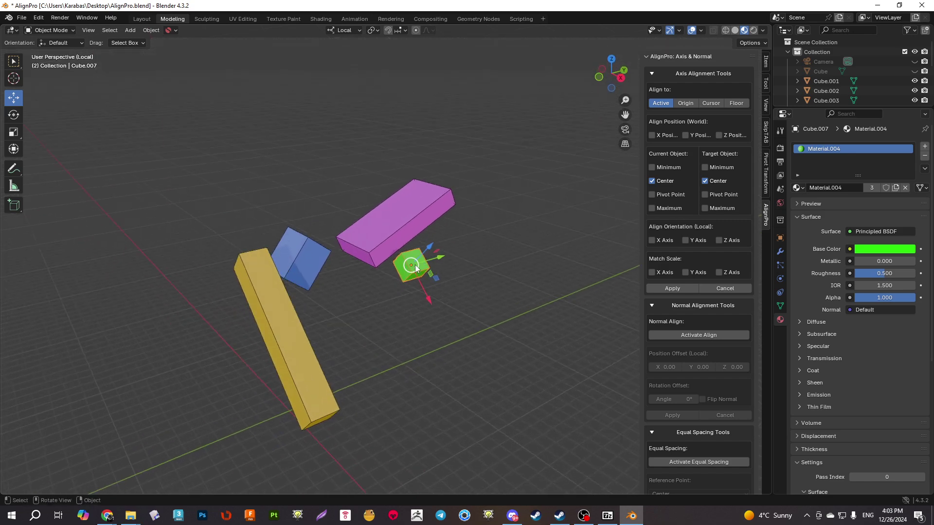
{"action": "left_click", "coordinate": [14, 115]}
{"action": "left_click_drag", "start_coordinate": [447, 259], "coordinate": [290, 253]}
{"action": "left_click", "coordinate": [398, 213]}
{"action": "left_click", "coordinate": [290, 253]}
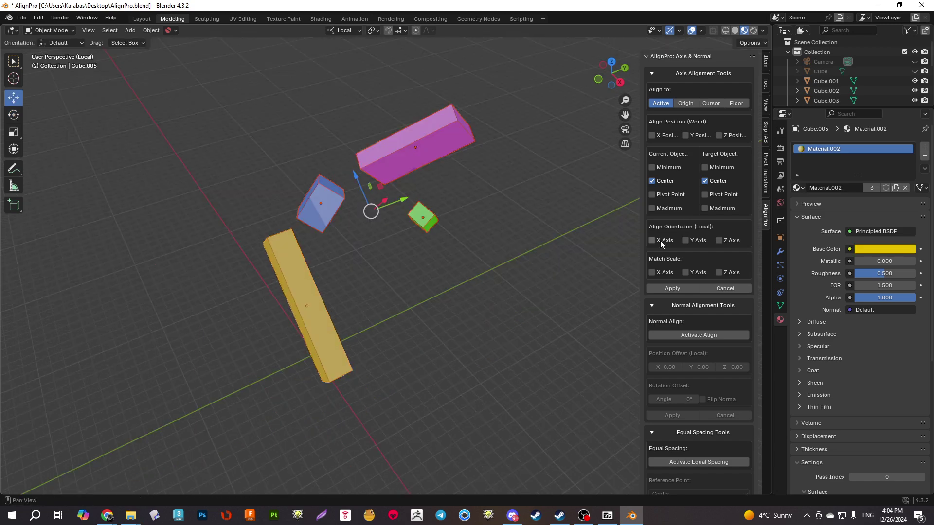
{"action": "left_click", "coordinate": [660, 241]}
{"action": "left_click", "coordinate": [692, 241]}
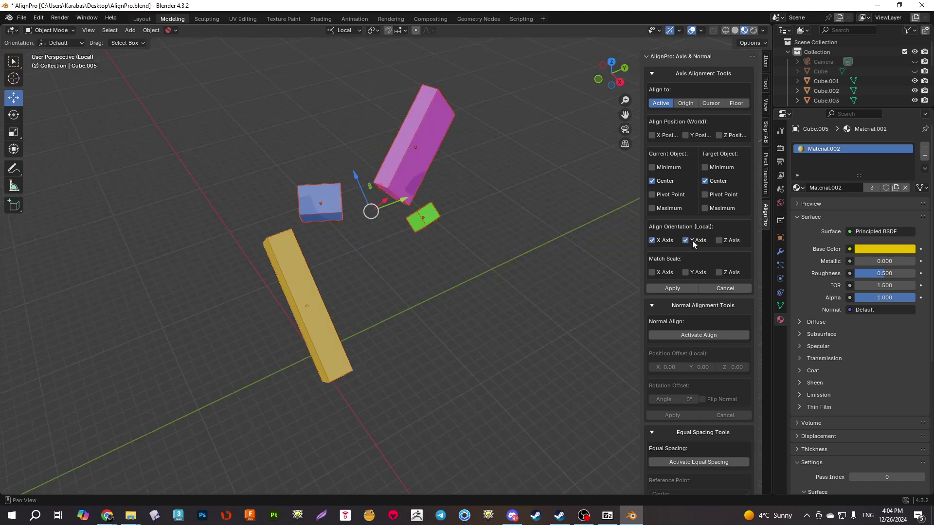
{"action": "left_click", "coordinate": [719, 241]}
{"action": "middle_click_drag", "start_coordinate": [438, 277], "coordinate": [557, 148]}
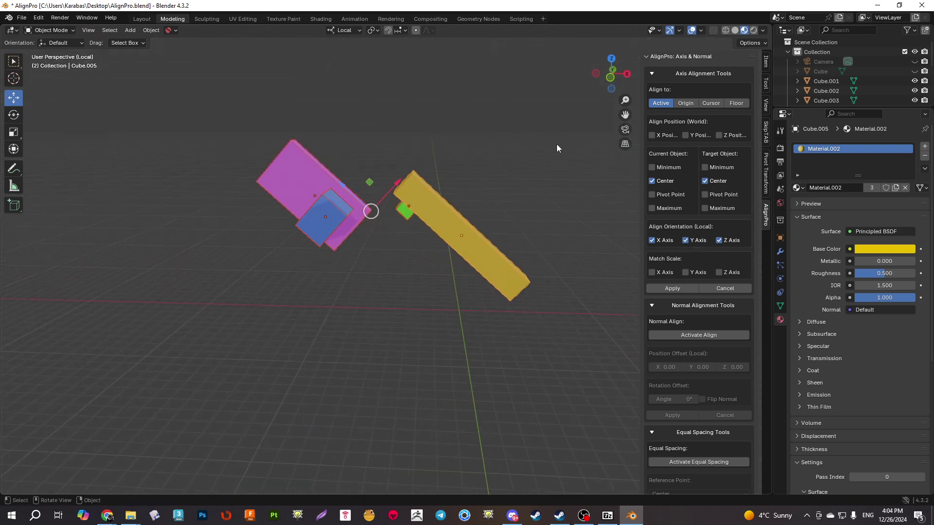
{"action": "left_click", "coordinate": [610, 76]}
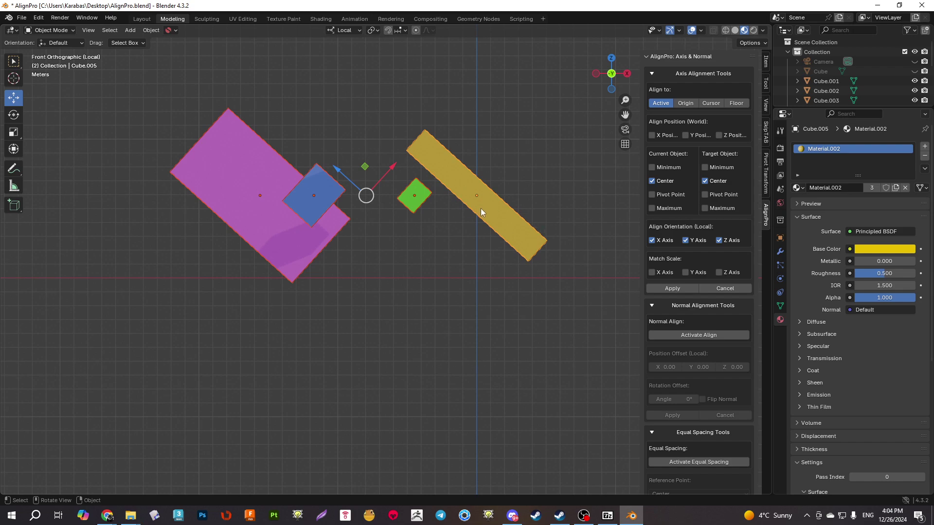
{"action": "middle_click_drag", "start_coordinate": [480, 209], "coordinate": [380, 292]}
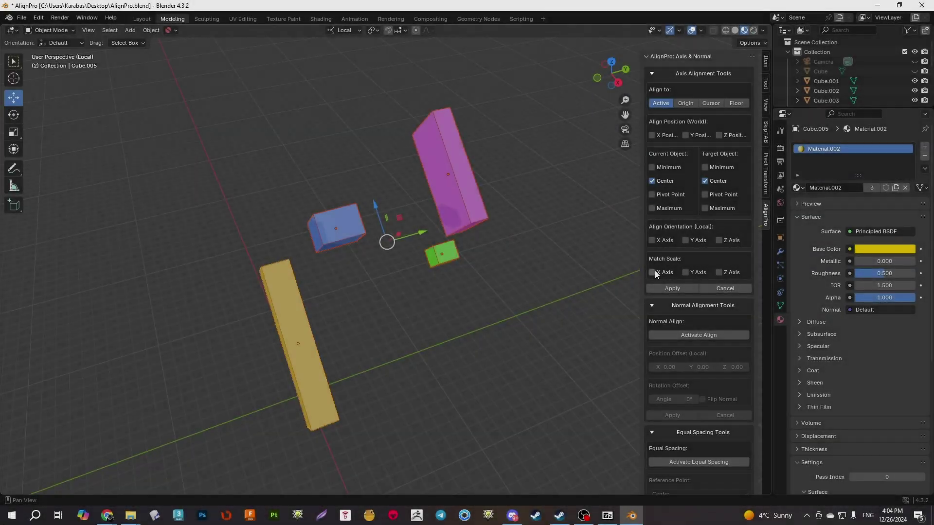
Match the boxes' X, Y and Z scale to the yellow bar.
{"action": "left_click", "coordinate": [652, 273]}
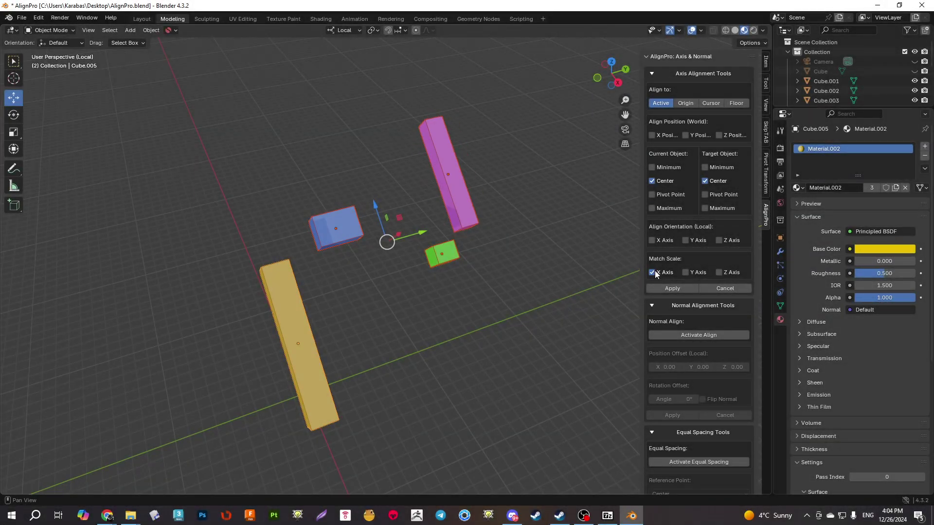
{"action": "middle_click_drag", "start_coordinate": [550, 296], "coordinate": [511, 283]}
{"action": "left_click", "coordinate": [685, 272]}
{"action": "left_click", "coordinate": [718, 272]}
{"action": "mouse_move", "coordinate": [565, 295]}
{"action": "middle_mouse_down"}
{"action": "mouse_move", "coordinate": [475, 296]}
{"action": "mouse_move", "coordinate": [553, 293]}
{"action": "mouse_move", "coordinate": [574, 280]}
{"action": "middle_mouse_up"}
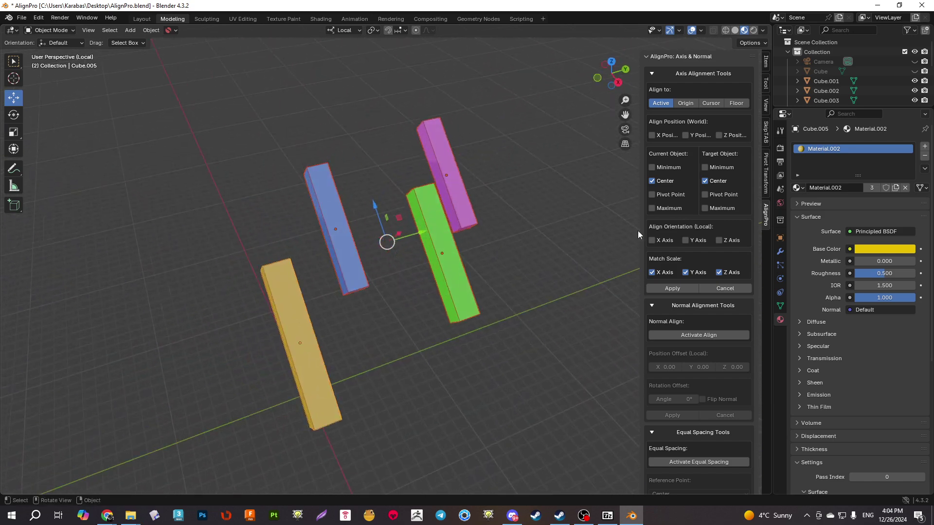
Align the bars to the yellow bar on X and Y positions and apply.
{"action": "left_click", "coordinate": [652, 135]}
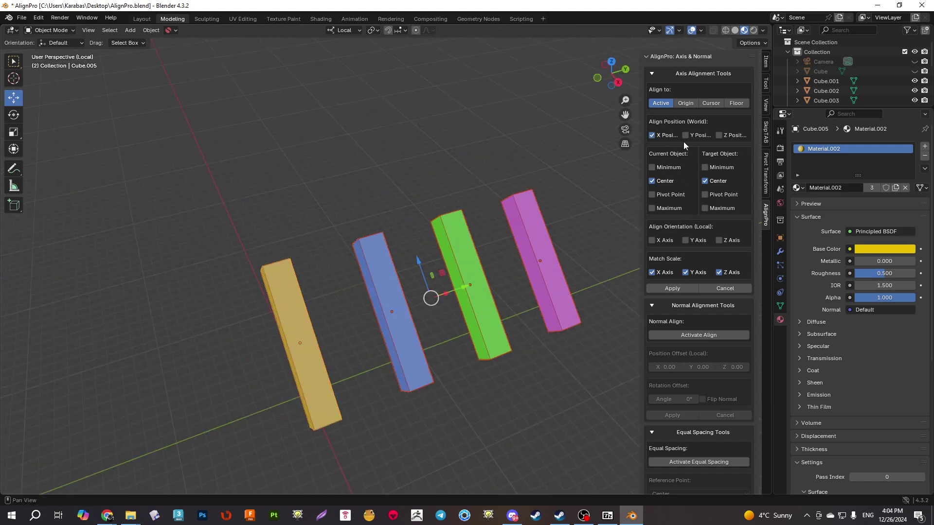
{"action": "middle_click_drag", "start_coordinate": [538, 236], "coordinate": [463, 208]}
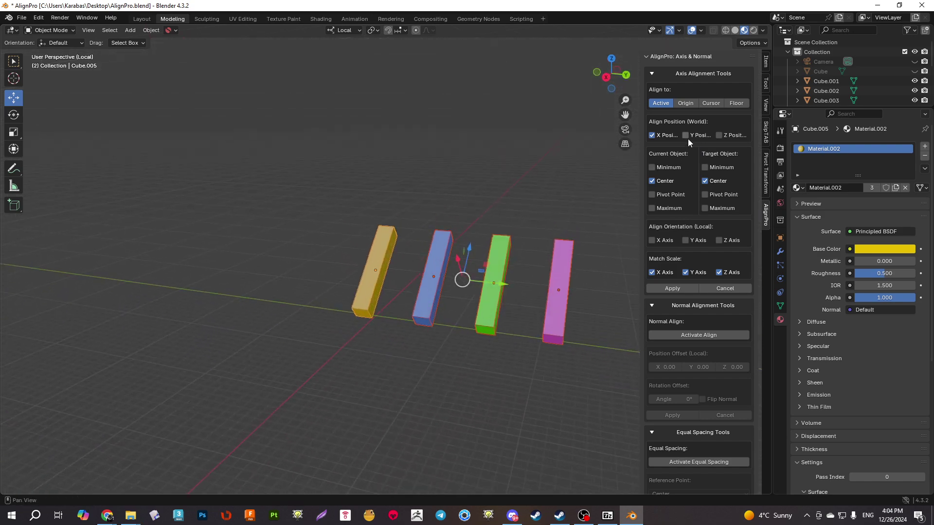
{"action": "left_click", "coordinate": [685, 135]}
{"action": "middle_click_drag", "start_coordinate": [423, 278], "coordinate": [448, 309]}
{"action": "scroll", "coordinate": [395, 288], "scroll_direction": "up", "scroll_amount": 3}
{"action": "left_click", "coordinate": [671, 289]}
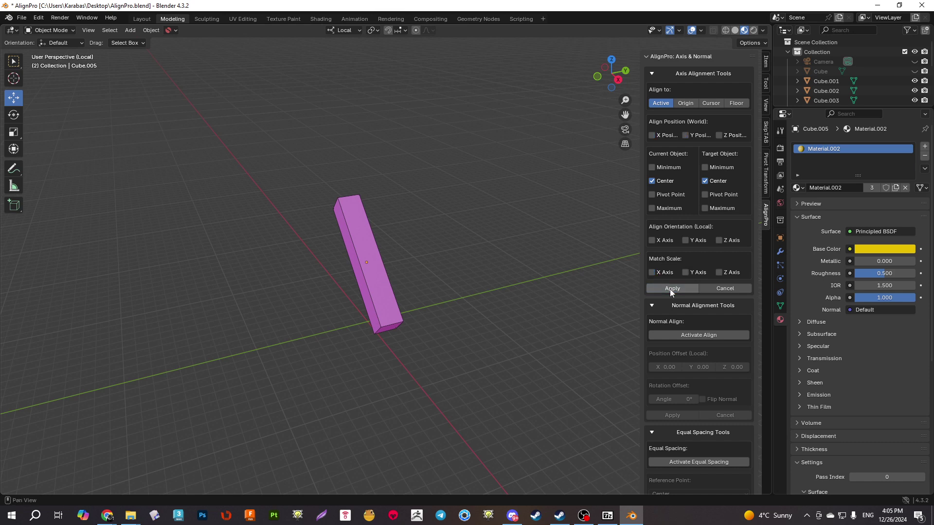
Move the green and magenta bars out of the stack along Y into a row.
{"action": "left_click", "coordinate": [372, 261]}
{"action": "left_click_drag", "start_coordinate": [392, 258], "coordinate": [364, 279]}
{"action": "key", "text": "shift+d"}
{"action": "key", "text": "y"}
{"action": "left_click", "coordinate": [440, 245]}
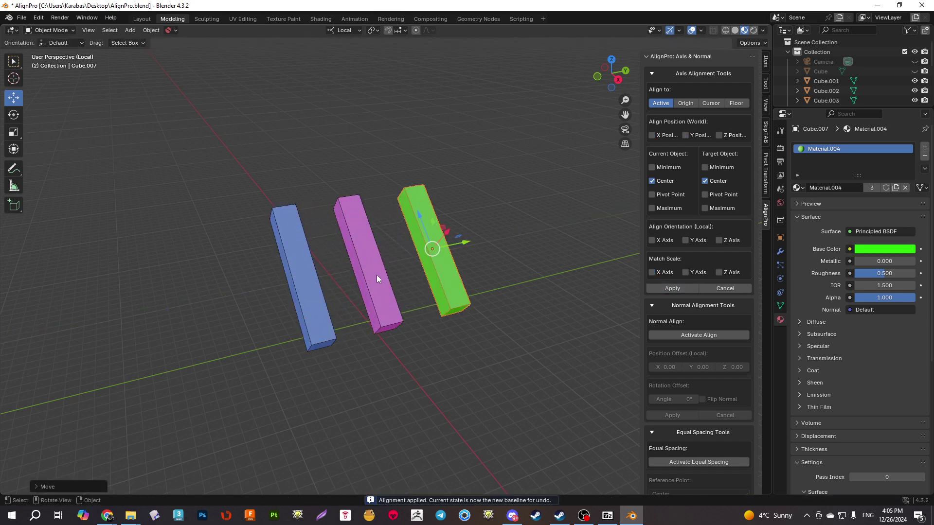
{"action": "left_click", "coordinate": [377, 275]}
{"action": "key", "text": "shift+d"}
{"action": "key", "text": "y"}
{"action": "left_click", "coordinate": [495, 231]}
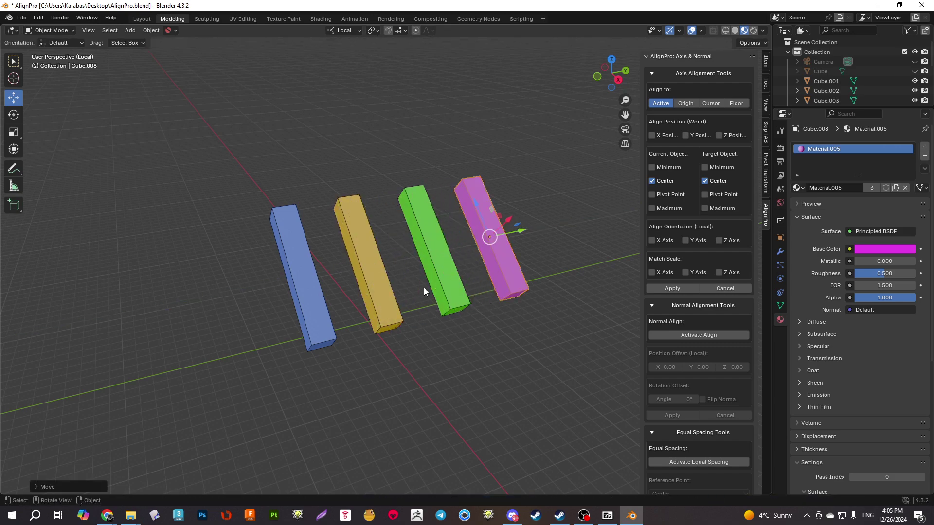
{"action": "middle_click_drag", "start_coordinate": [424, 287], "coordinate": [340, 241]}
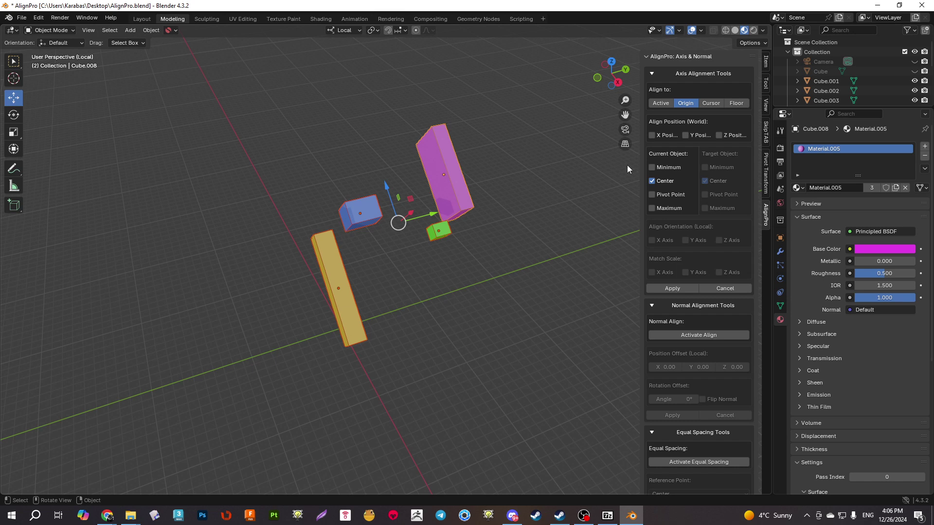
{"action": "left_click", "coordinate": [657, 135]}
Add Y and Z position alignment to the world origin.
{"action": "left_click", "coordinate": [686, 135]}
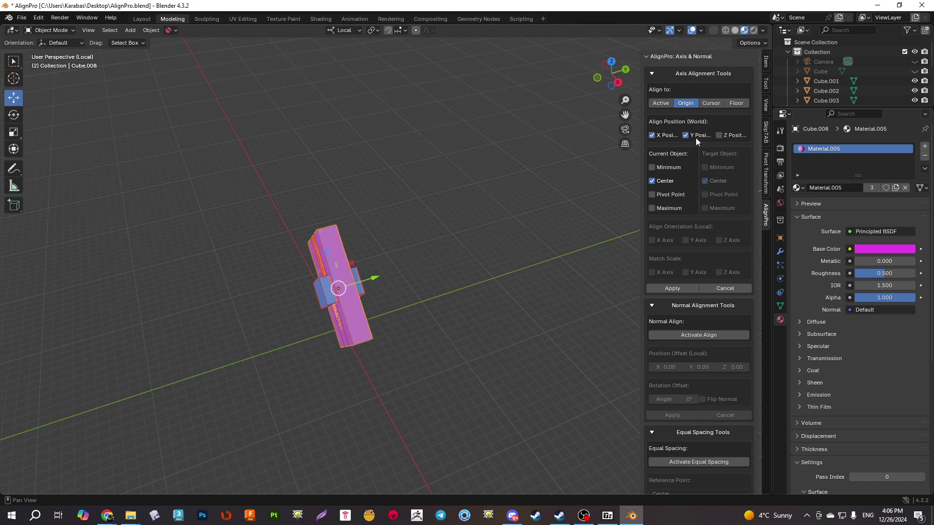
{"action": "left_click", "coordinate": [731, 136]}
{"action": "middle_click_drag", "start_coordinate": [560, 195], "coordinate": [453, 219]}
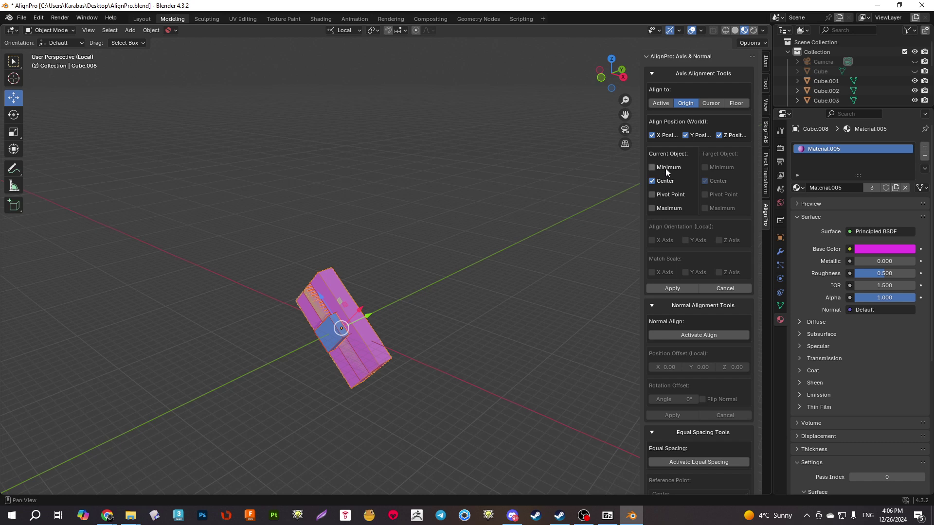
Compare Minimum, Center, Pivot Point and Maximum as the current-object reference.
{"action": "left_click", "coordinate": [666, 167]}
{"action": "middle_click_drag", "start_coordinate": [646, 237], "coordinate": [574, 284]}
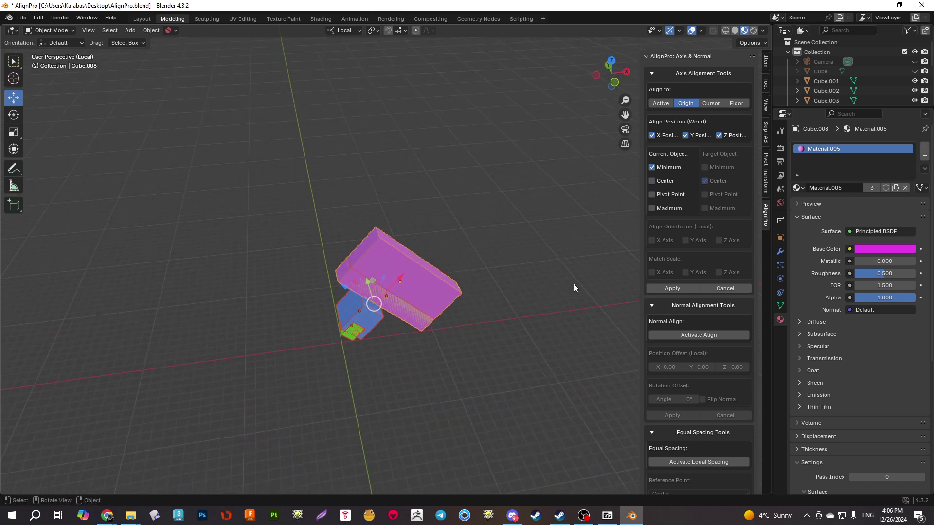
{"action": "left_click", "coordinate": [663, 181]}
{"action": "left_click", "coordinate": [668, 195]}
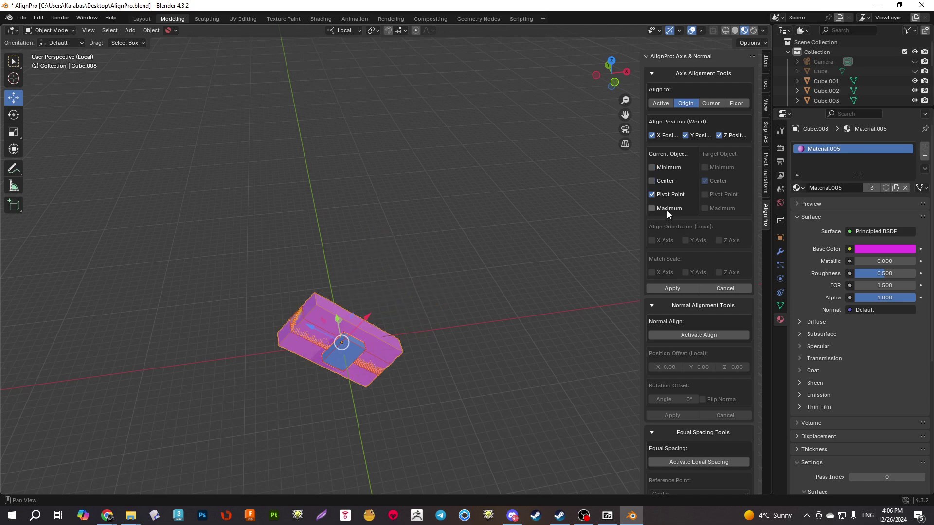
{"action": "left_click", "coordinate": [666, 208]}
{"action": "middle_click_drag", "start_coordinate": [505, 262], "coordinate": [459, 206]}
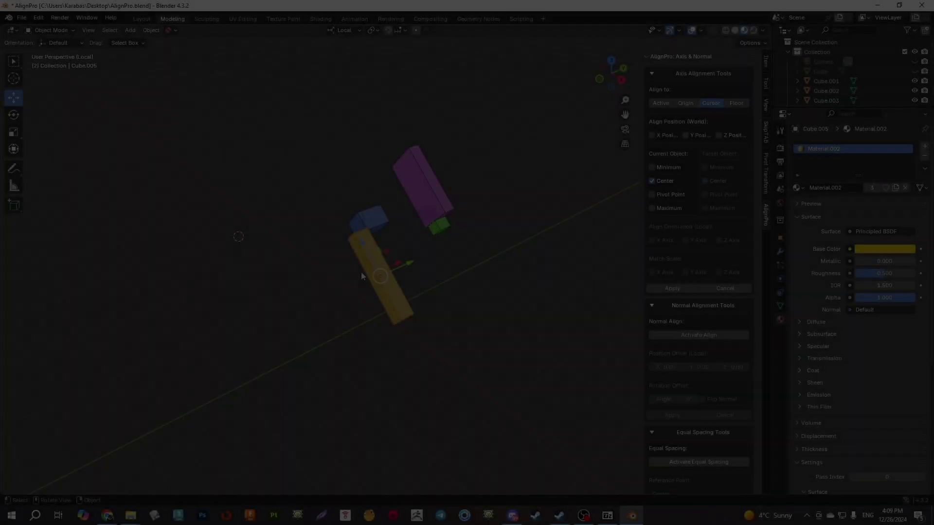
{"action": "middle_click_drag", "start_coordinate": [361, 271], "coordinate": [298, 249]}
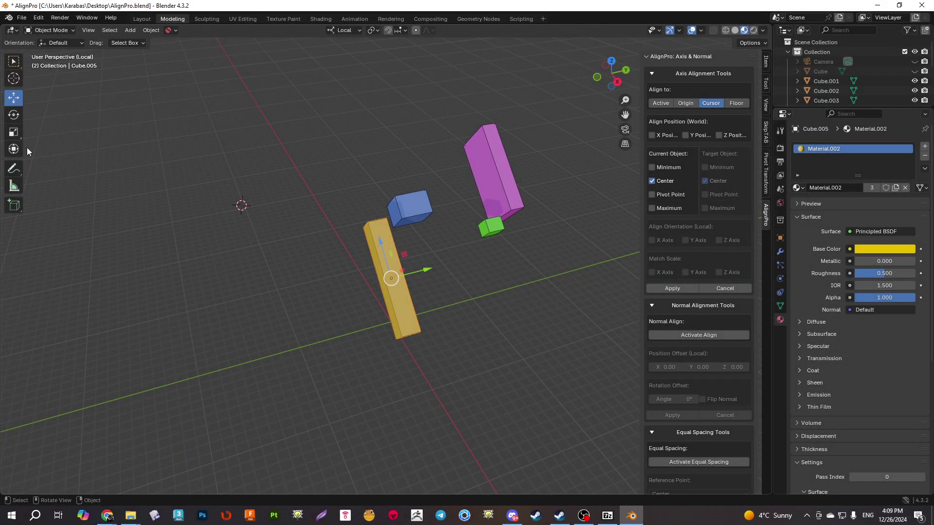
Place the 3D cursor in empty space left of the boxes.
{"action": "left_click", "coordinate": [14, 79]}
{"action": "left_click_drag", "start_coordinate": [258, 159], "coordinate": [234, 286]}
{"action": "middle_click_drag", "start_coordinate": [234, 285], "coordinate": [463, 214]}
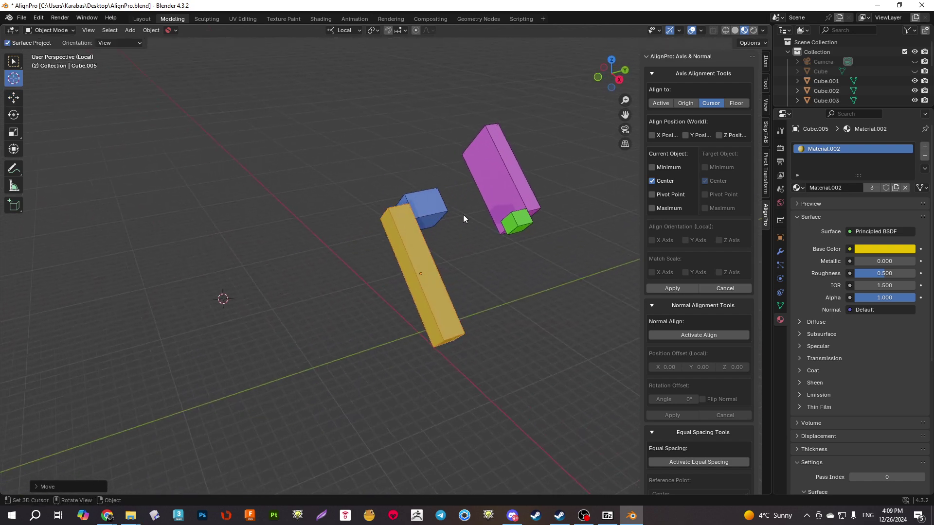
Move the yellow bar onto the 3D cursor on X, Y and Z positions.
{"action": "left_click", "coordinate": [652, 135]}
{"action": "middle_click_drag", "start_coordinate": [363, 250], "coordinate": [416, 220]}
{"action": "left_click", "coordinate": [609, 73]}
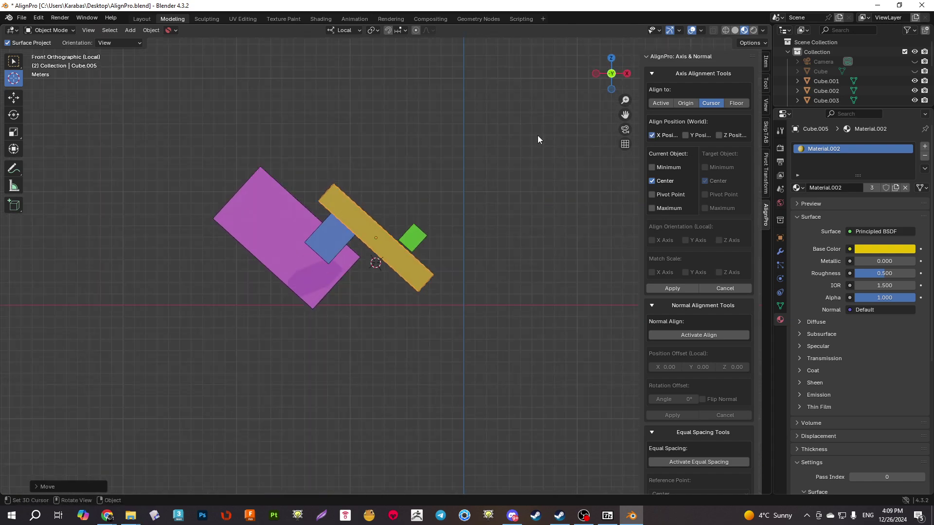
{"action": "middle_click_drag", "start_coordinate": [538, 139], "coordinate": [454, 220]}
{"action": "left_click", "coordinate": [685, 136]}
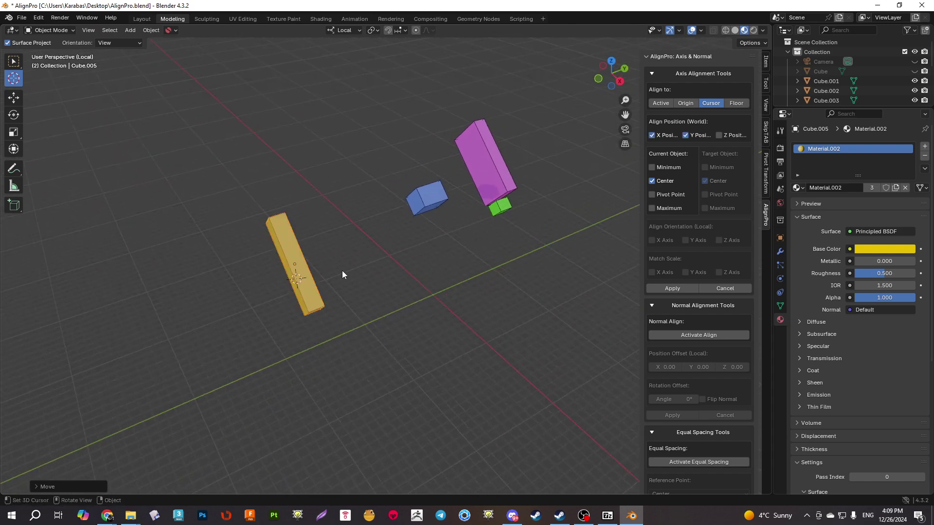
{"action": "middle_click_drag", "start_coordinate": [342, 274], "coordinate": [666, 160]}
{"action": "left_click", "coordinate": [719, 136]}
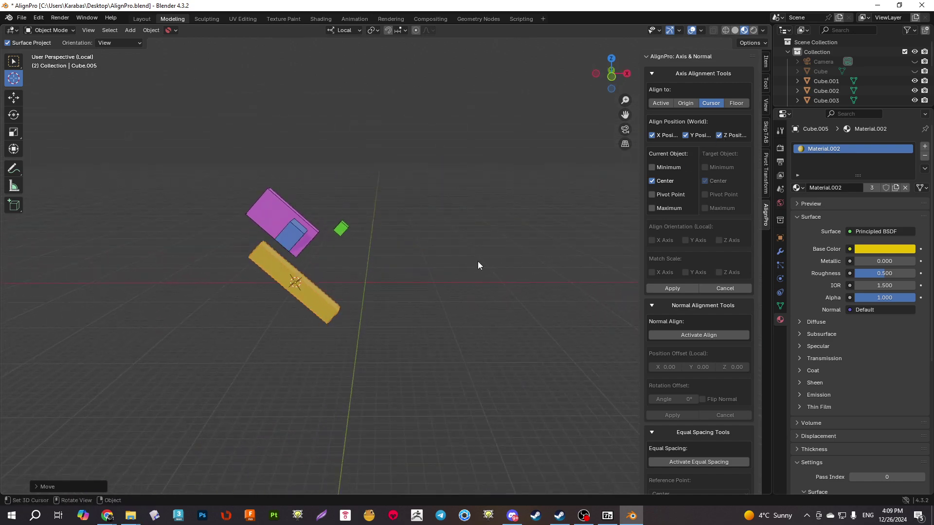
{"action": "middle_click_drag", "start_coordinate": [478, 261], "coordinate": [321, 288]}
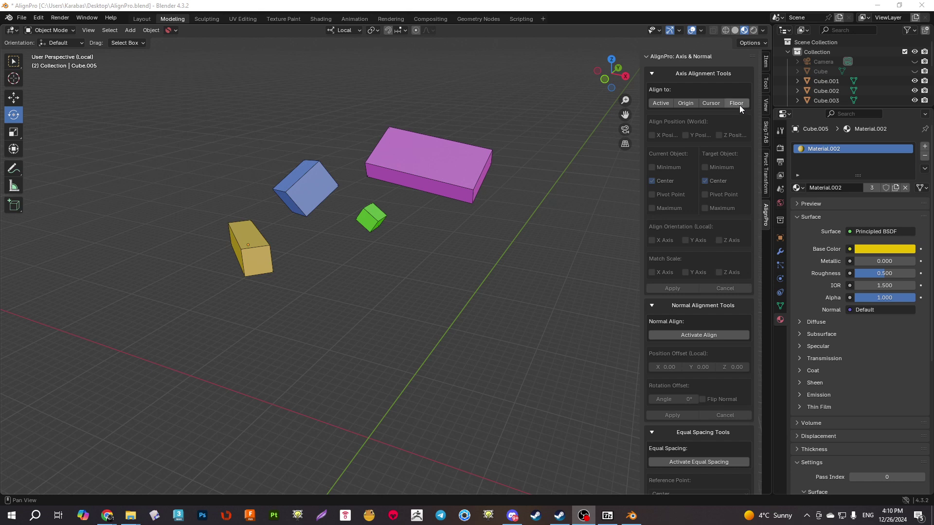
Select all four boxes and align them to the Floor on Z position.
{"action": "left_click", "coordinate": [737, 104]}
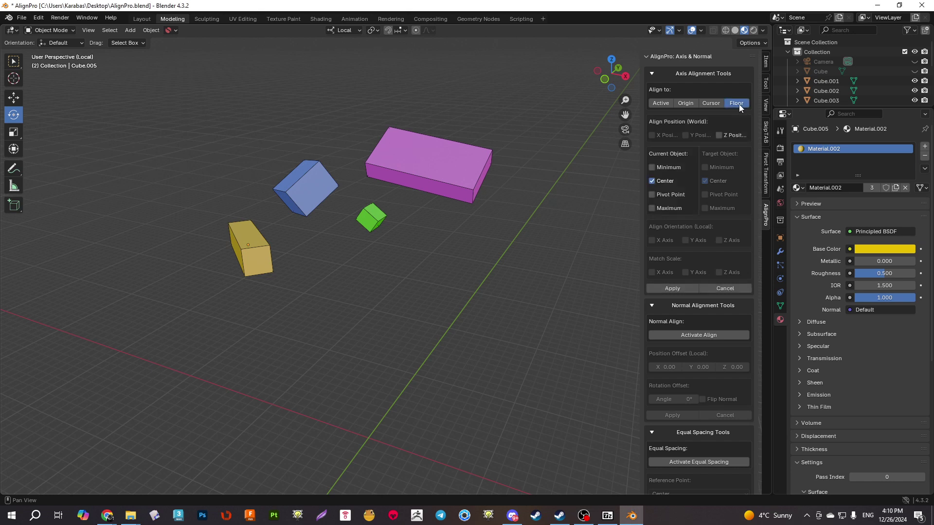
{"action": "left_click_drag", "start_coordinate": [494, 271], "coordinate": [197, 122]}
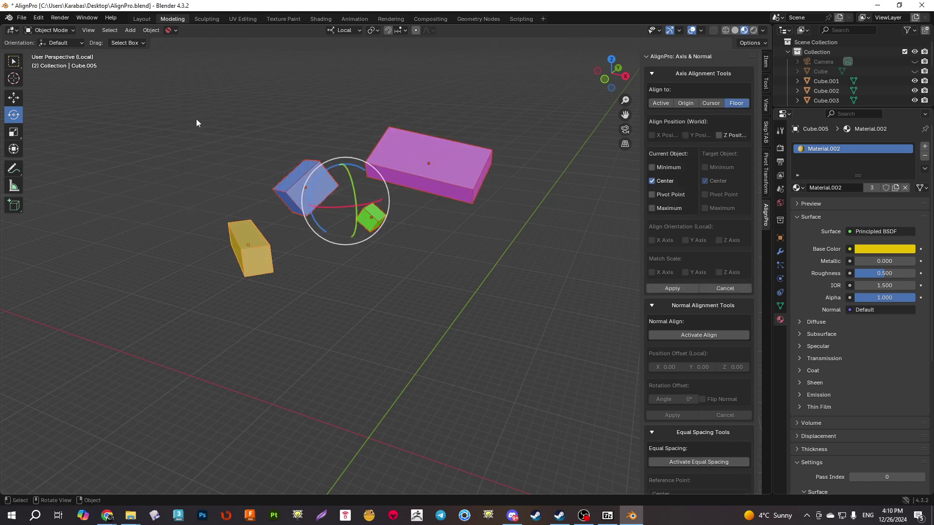
{"action": "left_click", "coordinate": [724, 136]}
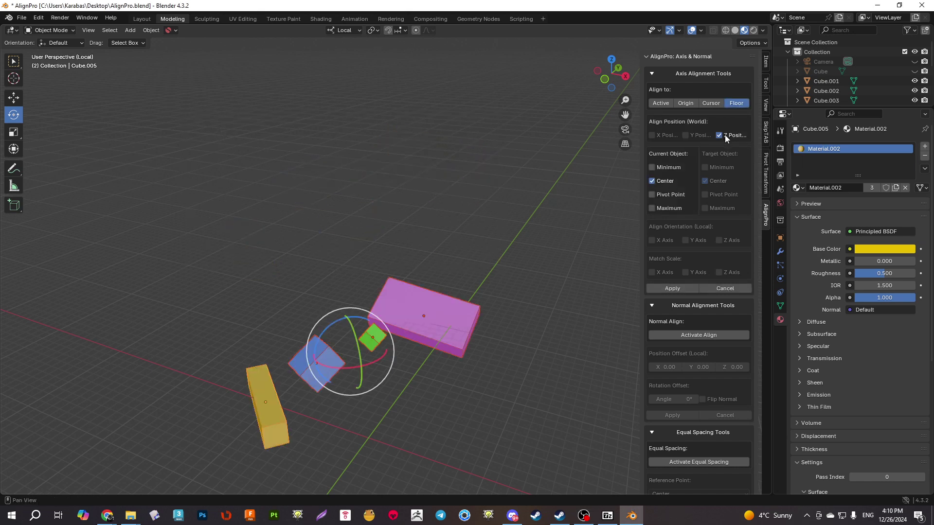
{"action": "scroll", "coordinate": [438, 215], "scroll_direction": "down", "scroll_amount": 3}
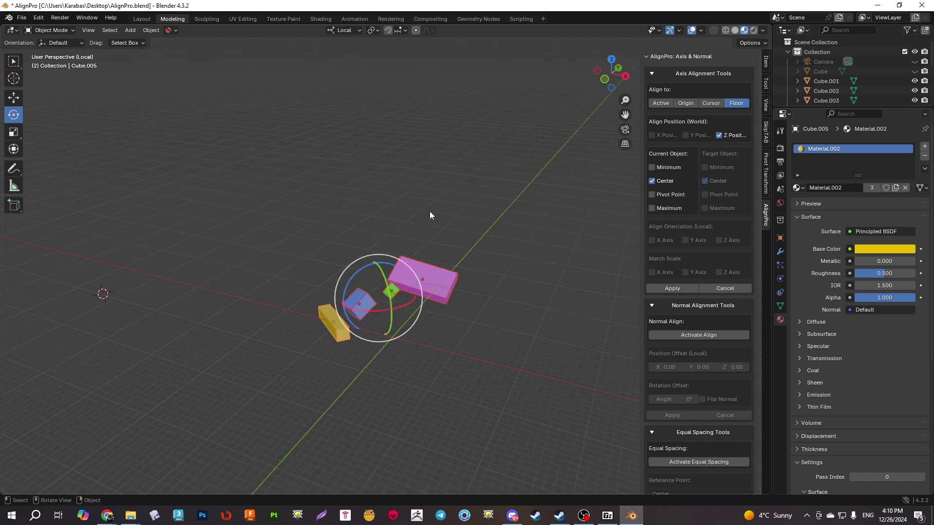
Rest the boxes' lowest points on the floor using the Minimum reference.
{"action": "left_click", "coordinate": [605, 81]}
{"action": "scroll", "coordinate": [380, 301], "scroll_direction": "up", "scroll_amount": 5}
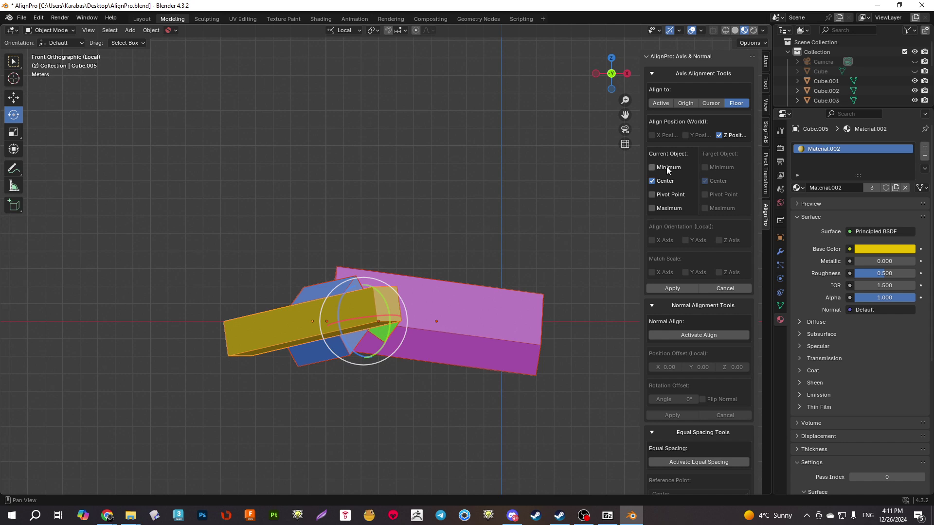
{"action": "left_click", "coordinate": [651, 167]}
{"action": "scroll", "coordinate": [319, 322], "scroll_direction": "up", "scroll_amount": 5}
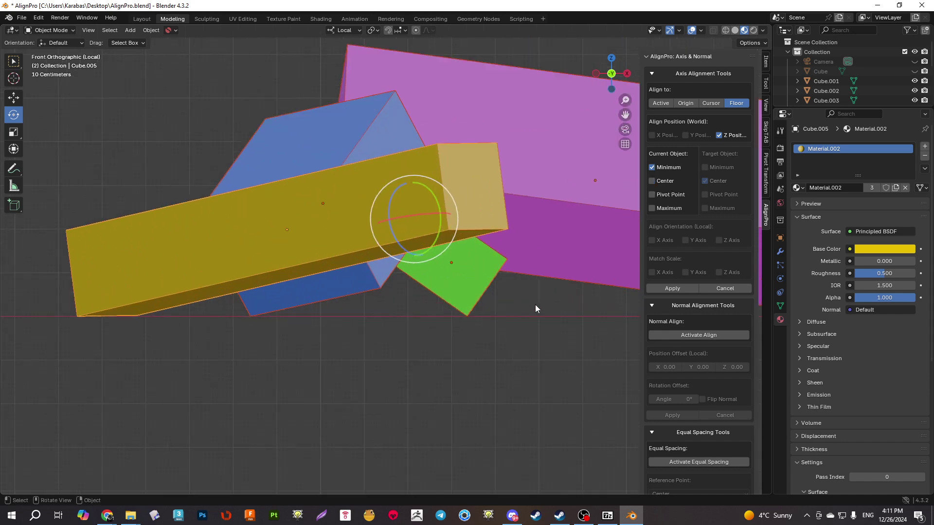
{"action": "middle_click_drag", "start_coordinate": [538, 305], "coordinate": [240, 308], "text": "shift"}
{"action": "scroll", "coordinate": [396, 331], "scroll_direction": "up", "scroll_amount": 2}
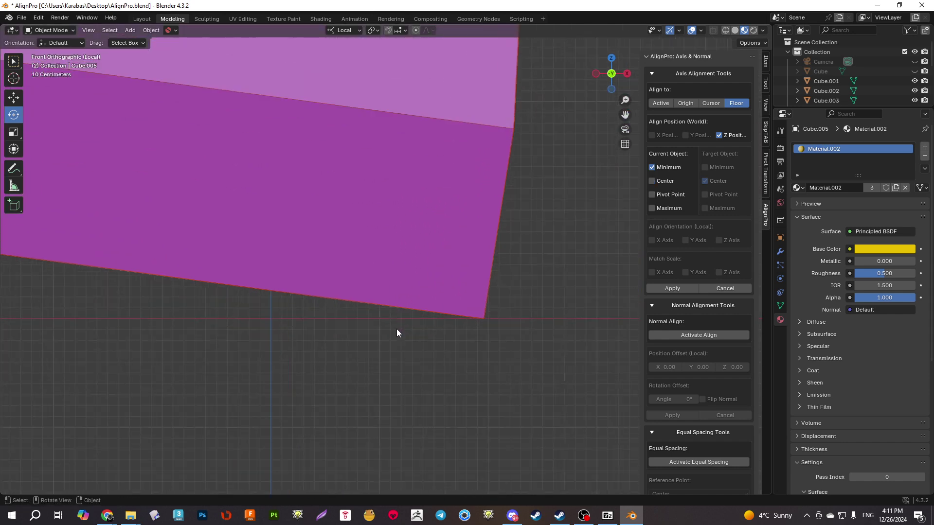
{"action": "scroll", "coordinate": [463, 312], "scroll_direction": "down", "scroll_amount": 2}
{"action": "scroll", "coordinate": [462, 311], "scroll_direction": "down", "scroll_amount": 5}
{"action": "middle_click_drag", "start_coordinate": [461, 311], "coordinate": [354, 342]}
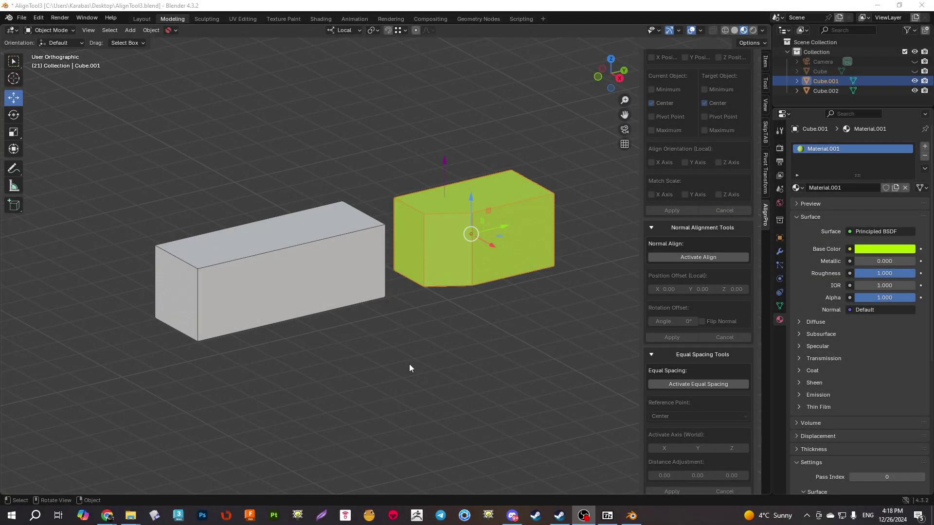
Normal-align the green cube's top face onto the grey box's top face.
{"action": "left_click", "coordinate": [693, 257]}
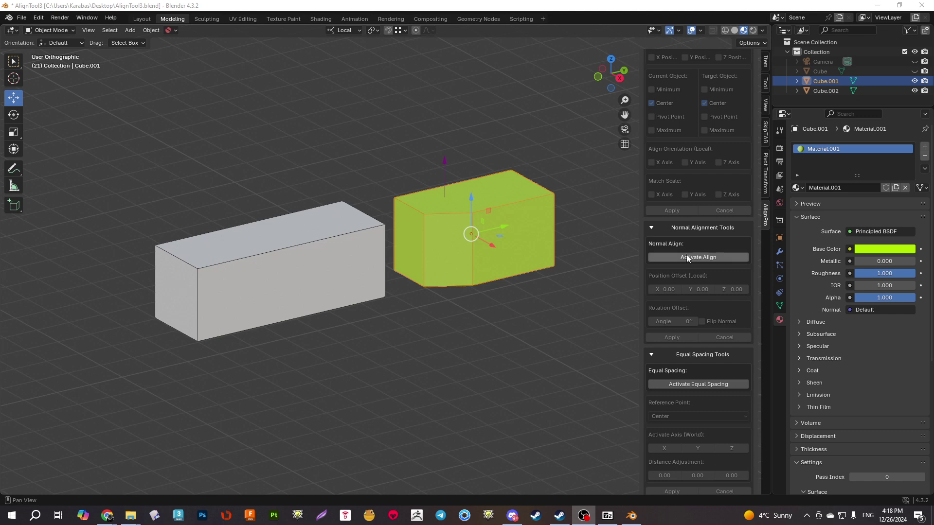
{"action": "middle_click_drag", "start_coordinate": [487, 295], "coordinate": [436, 177], "text": "shift"}
{"action": "left_click", "coordinate": [426, 179]}
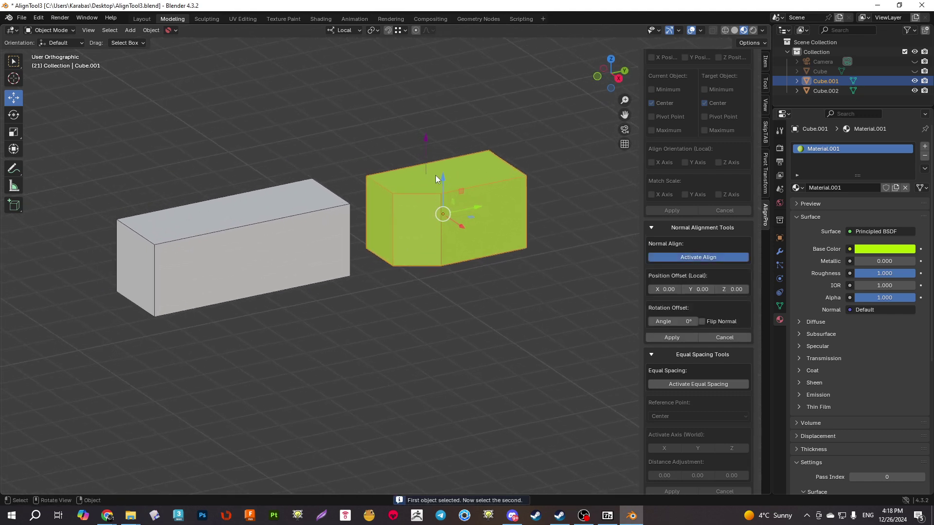
{"action": "middle_click_drag", "start_coordinate": [414, 220], "coordinate": [388, 234]}
{"action": "middle_click_drag", "start_coordinate": [298, 264], "coordinate": [311, 243]}
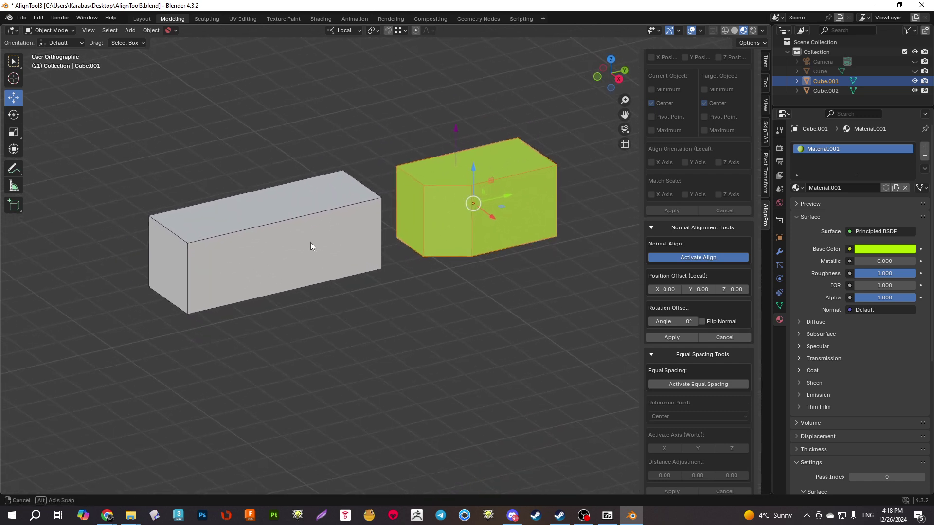
{"action": "left_click", "coordinate": [244, 204]}
{"action": "left_click", "coordinate": [330, 195]}
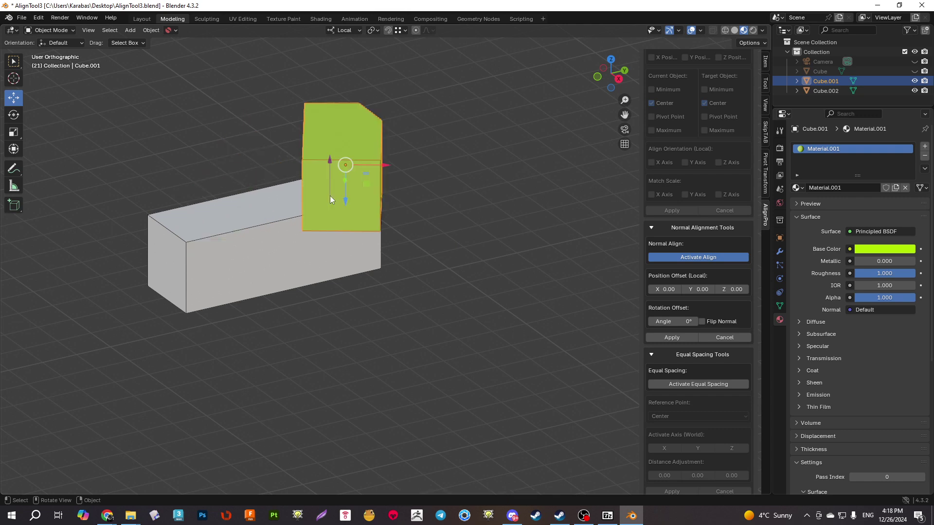
{"action": "left_click", "coordinate": [236, 210]}
{"action": "middle_click_drag", "start_coordinate": [236, 210], "coordinate": [428, 272]}
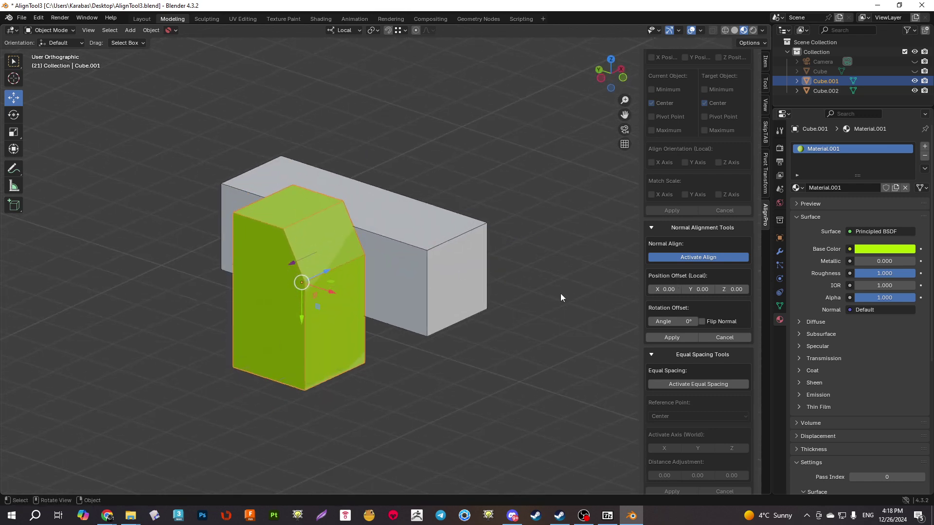
Adjust the green block's Position Offset X to 0.45 and change its Z offset.
{"action": "scroll", "coordinate": [383, 289], "scroll_direction": "up", "scroll_amount": 2}
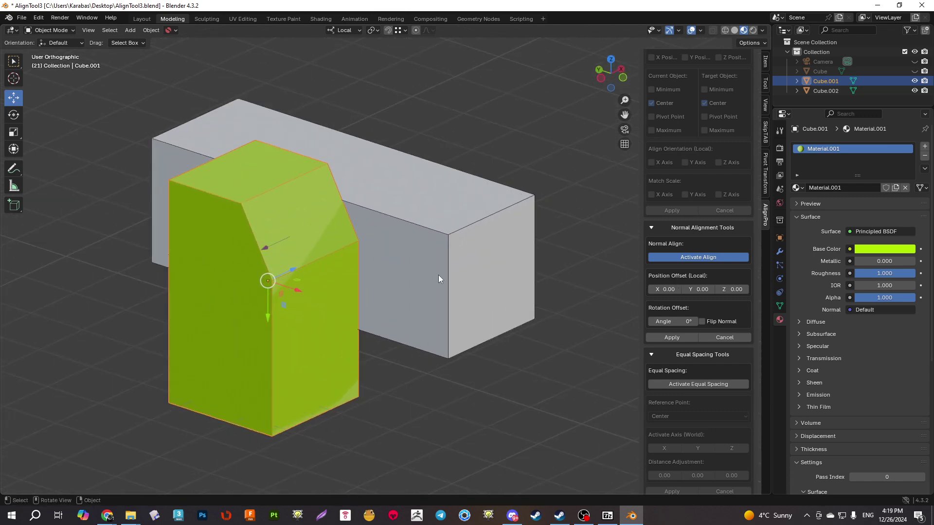
{"action": "left_click_drag", "start_coordinate": [665, 290], "coordinate": [690, 289]}
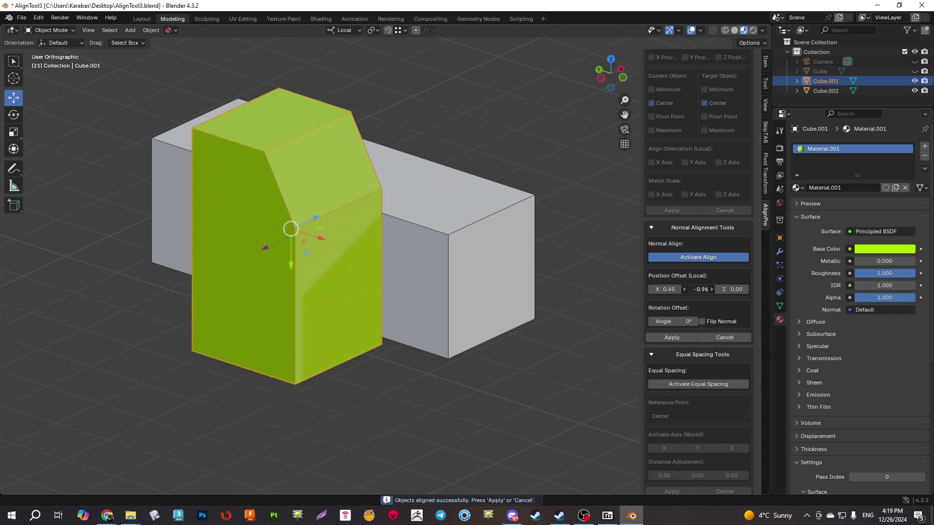
{"action": "scroll", "coordinate": [416, 302], "scroll_direction": "down", "scroll_amount": 3}
{"action": "middle_click_drag", "start_coordinate": [417, 301], "coordinate": [562, 309]}
{"action": "left_click_drag", "start_coordinate": [734, 290], "coordinate": [715, 289]}
{"action": "left_click", "coordinate": [733, 289]}
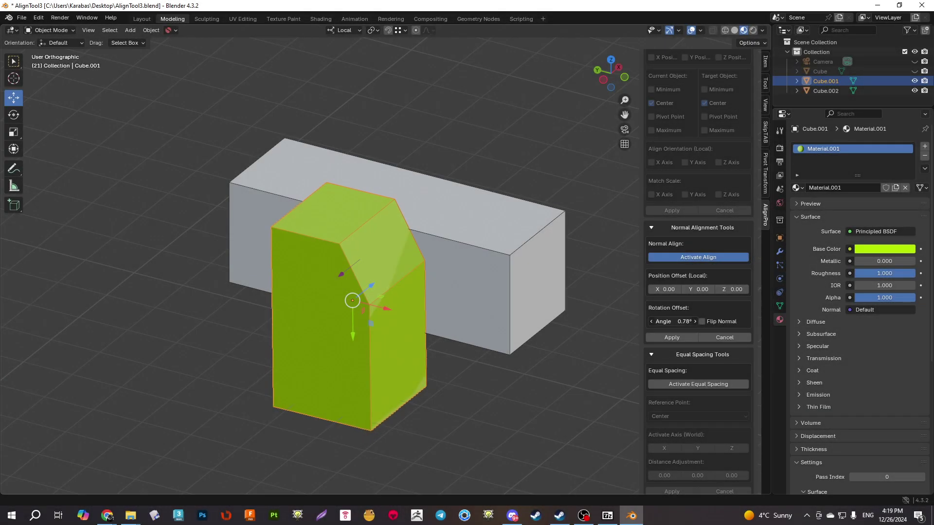
Rotate the green block -181° about the face normal and flip it to the face's opposite side.
{"action": "mouse_move", "coordinate": [673, 322]}
{"action": "left_mouse_down"}
{"action": "mouse_move", "coordinate": [681, 322]}
{"action": "mouse_move", "coordinate": [645, 322]}
{"action": "mouse_move", "coordinate": [680, 329]}
{"action": "left_mouse_up"}
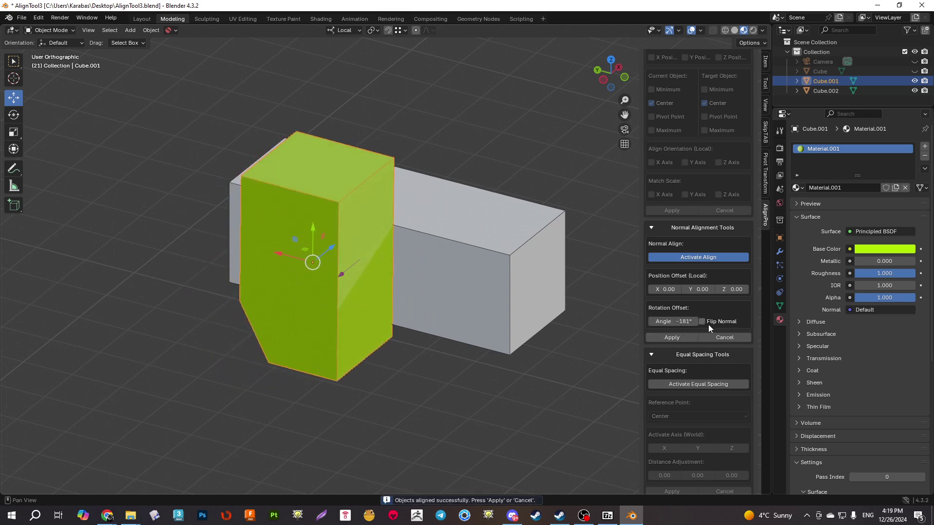
{"action": "middle_click_drag", "start_coordinate": [535, 316], "coordinate": [564, 326]}
{"action": "left_click", "coordinate": [702, 322]}
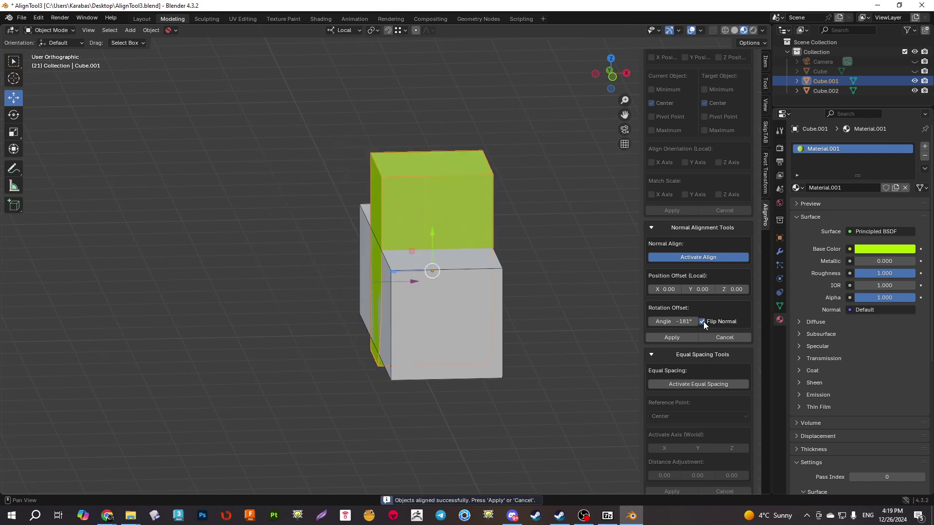
{"action": "left_click", "coordinate": [702, 322]}
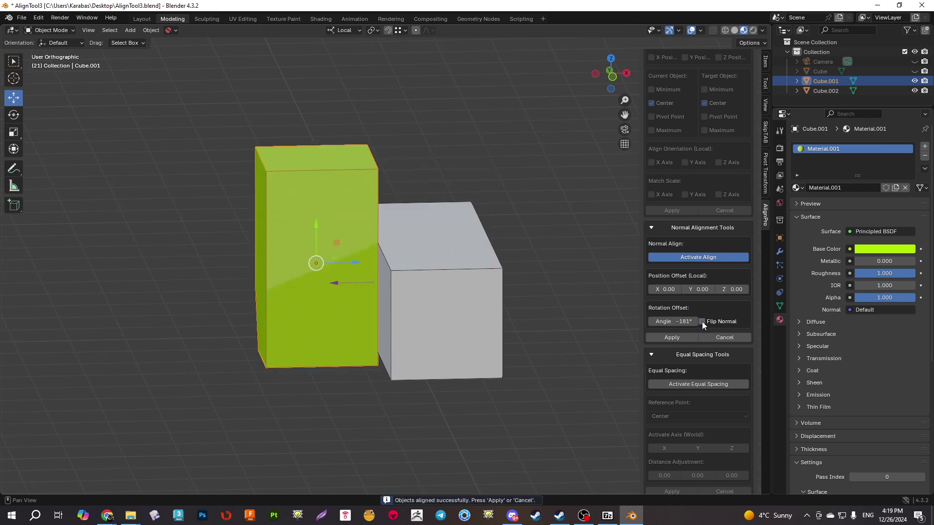
{"action": "left_click", "coordinate": [701, 322]}
{"action": "mouse_move", "coordinate": [559, 302]}
{"action": "middle_mouse_down"}
{"action": "mouse_move", "coordinate": [402, 279]}
{"action": "mouse_move", "coordinate": [574, 293]}
{"action": "middle_mouse_up"}
{"action": "left_click", "coordinate": [704, 322]}
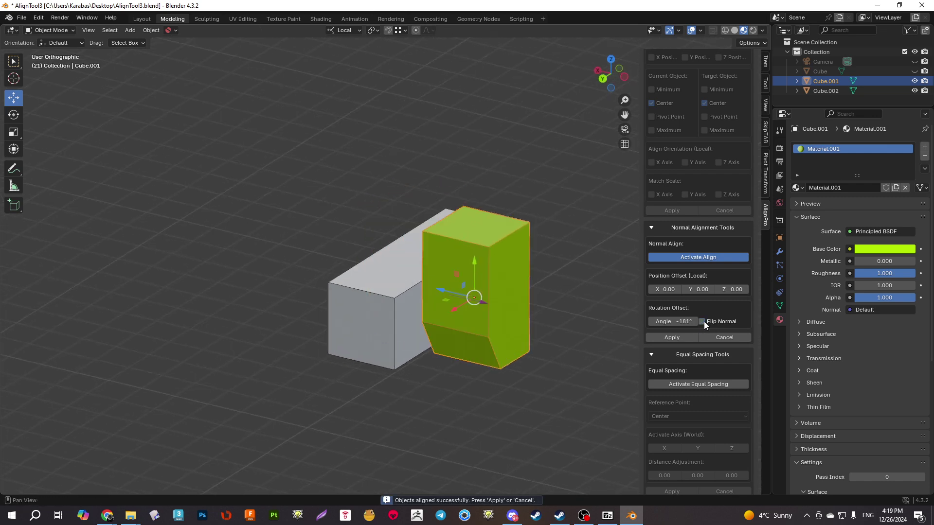
{"action": "left_click", "coordinate": [703, 322]}
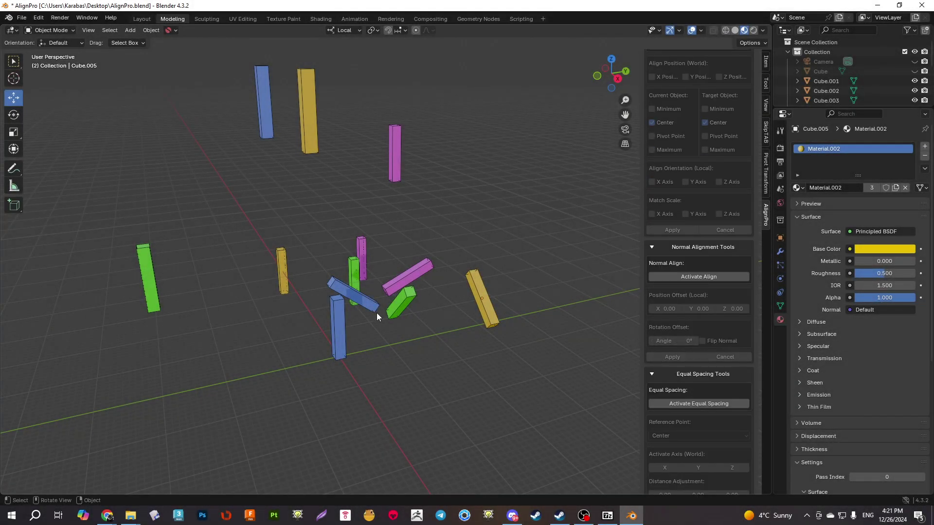
Box-select the dozen scattered bars and make the blue Cube.002 the active one.
{"action": "mouse_move", "coordinate": [378, 329]}
{"action": "middle_mouse_down"}
{"action": "mouse_move", "coordinate": [353, 314]}
{"action": "mouse_move", "coordinate": [370, 320]}
{"action": "mouse_move", "coordinate": [365, 330]}
{"action": "middle_mouse_up"}
{"action": "scroll", "coordinate": [653, 330], "scroll_direction": "up", "scroll_amount": 3}
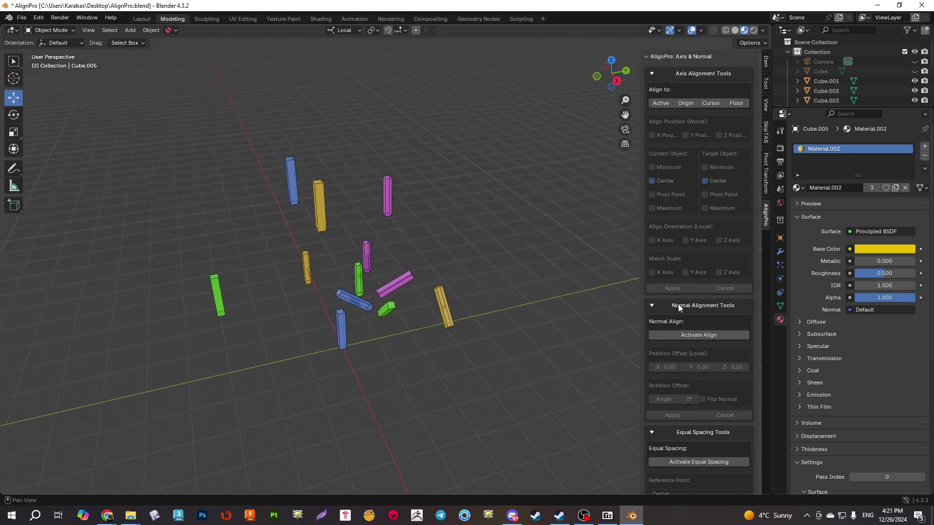
{"action": "left_click_drag", "start_coordinate": [507, 387], "coordinate": [180, 130]}
{"action": "left_click", "coordinate": [346, 332], "text": "shift"}
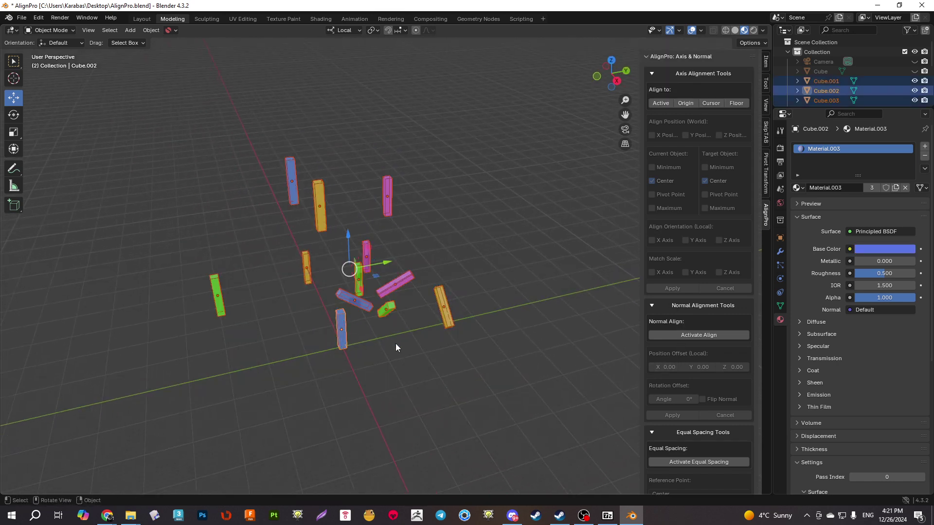
{"action": "middle_click_drag", "start_coordinate": [396, 343], "coordinate": [441, 331]}
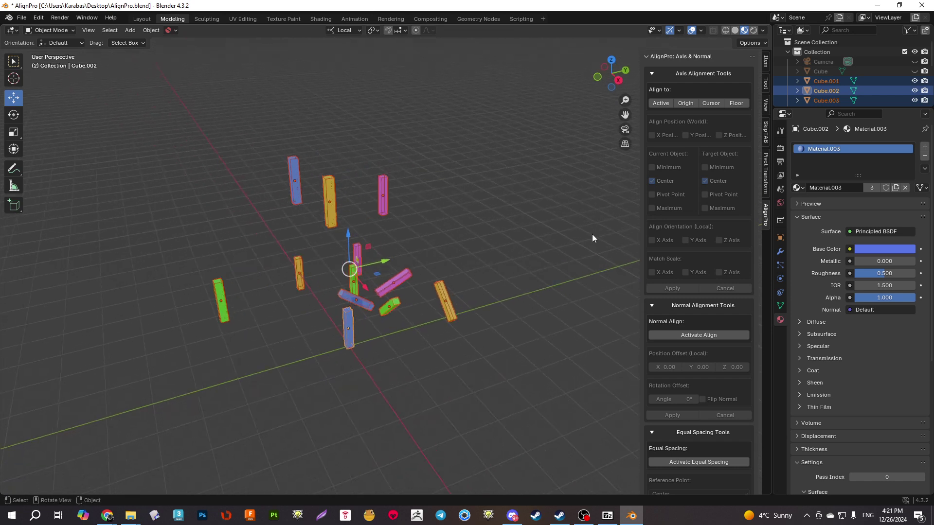
Align all the bars' Z position to the floor and apply it.
{"action": "left_click", "coordinate": [739, 104]}
{"action": "left_click", "coordinate": [719, 136]}
{"action": "middle_click_drag", "start_coordinate": [538, 284], "coordinate": [429, 291]}
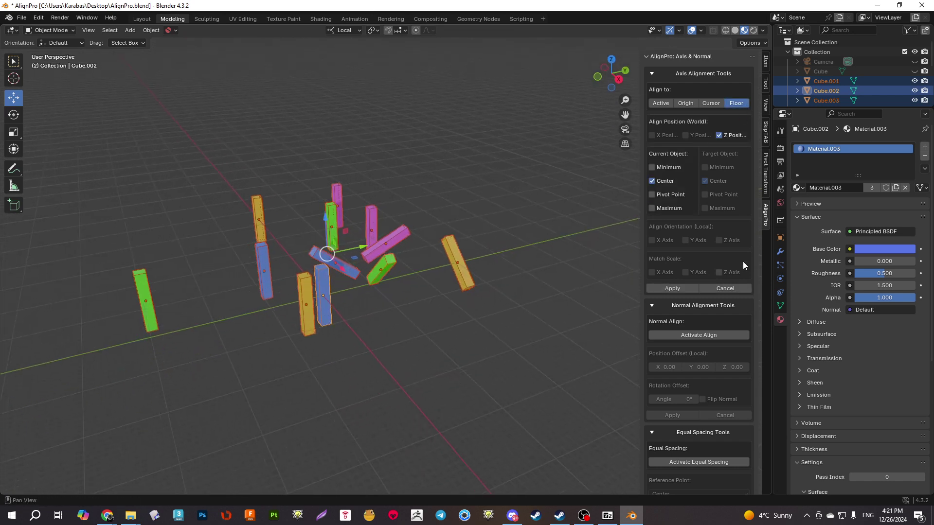
{"action": "left_click", "coordinate": [685, 288]}
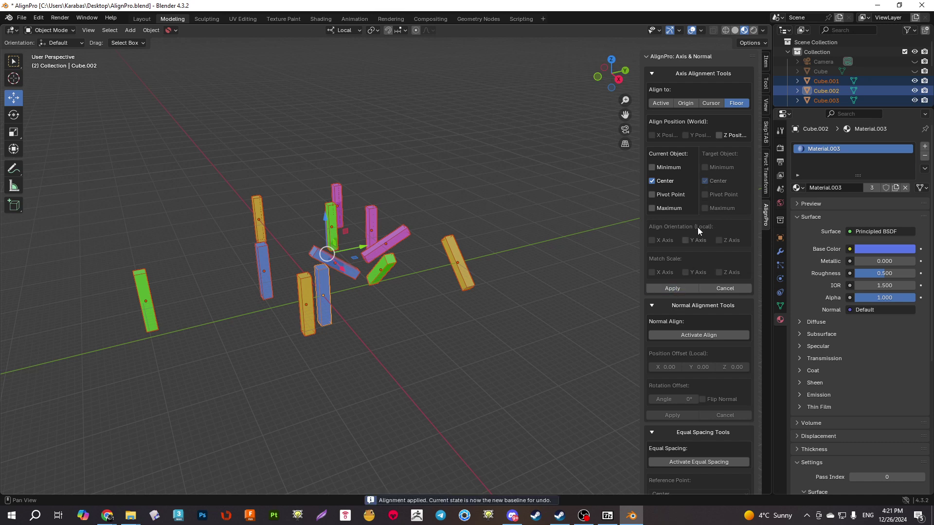
Match all bars' X, Y and Z orientation to the active blue bar and apply.
{"action": "left_click", "coordinate": [661, 103]}
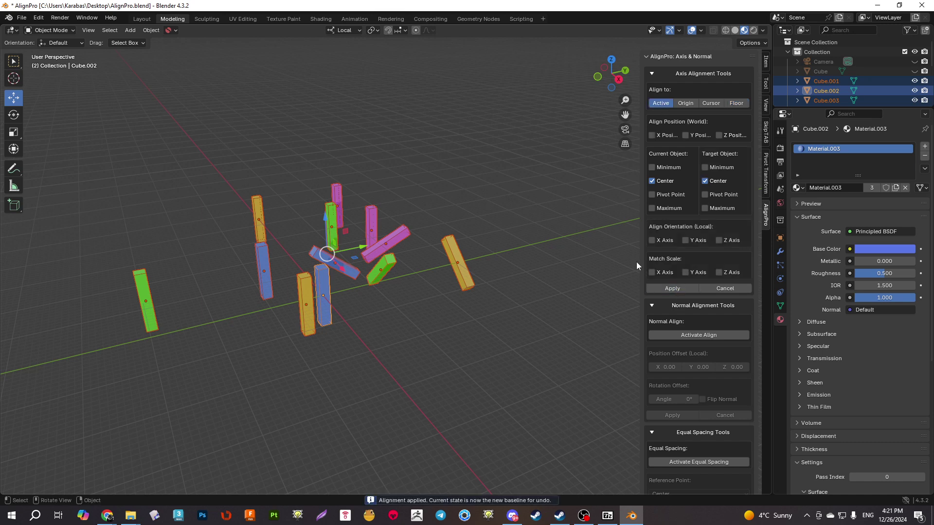
{"action": "left_click", "coordinate": [666, 240]}
{"action": "left_click", "coordinate": [691, 240]}
{"action": "left_click", "coordinate": [725, 240]}
{"action": "middle_click_drag", "start_coordinate": [525, 302], "coordinate": [658, 295]}
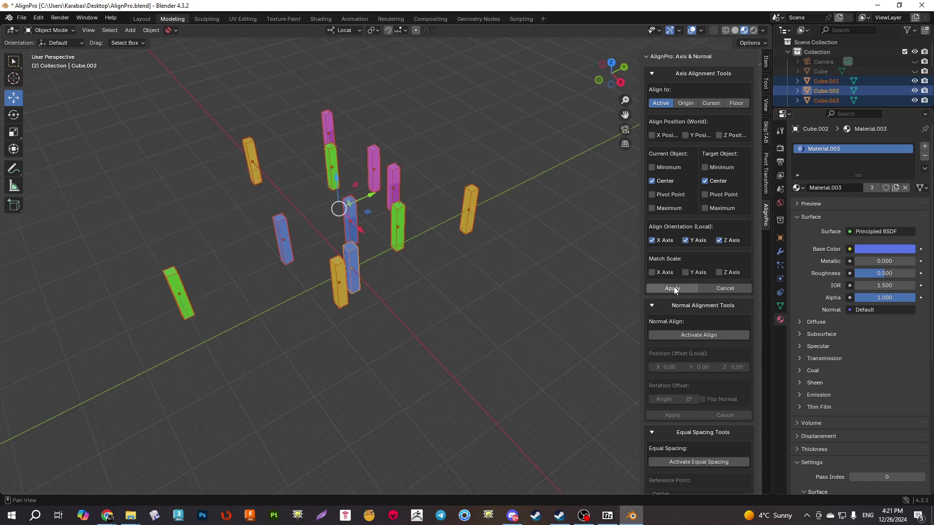
{"action": "left_click", "coordinate": [674, 288]}
{"action": "middle_click_drag", "start_coordinate": [468, 222], "coordinate": [650, 156]}
Line the bars up on the active bar's X position and apply.
{"action": "left_click", "coordinate": [653, 135]}
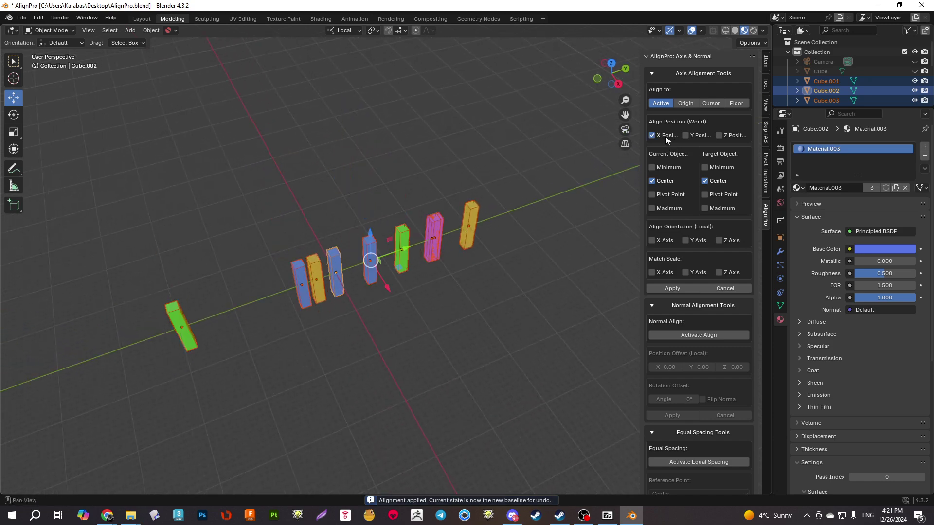
{"action": "middle_click_drag", "start_coordinate": [486, 233], "coordinate": [614, 250]}
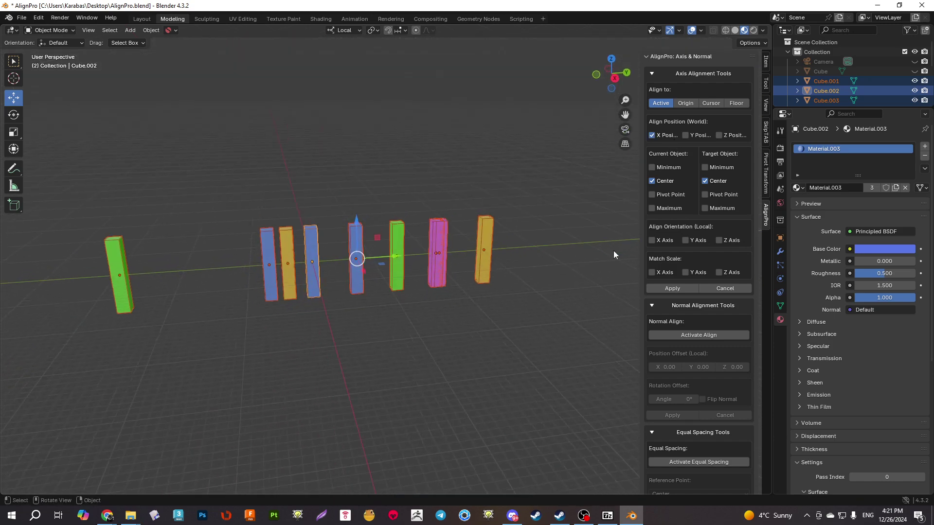
{"action": "left_click", "coordinate": [674, 288]}
{"action": "middle_click_drag", "start_coordinate": [507, 279], "coordinate": [437, 247]}
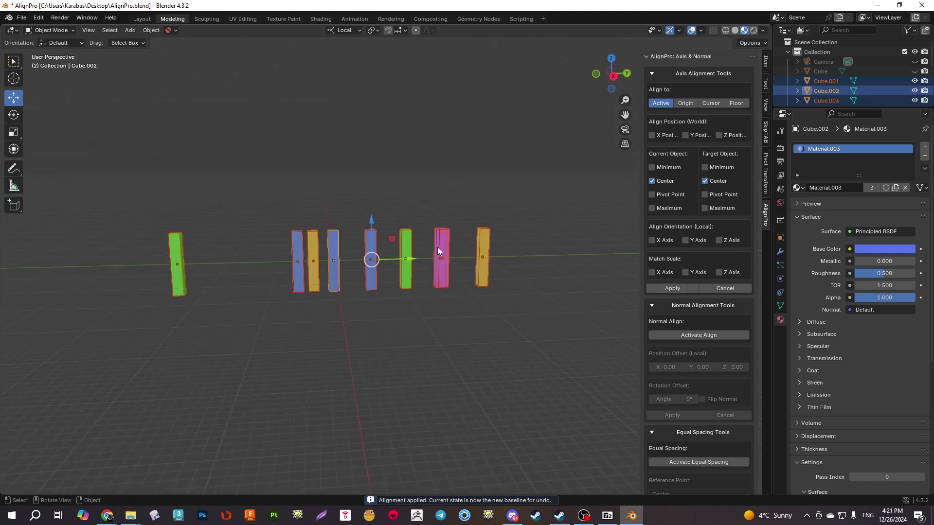
Rest the bars' bottoms on the floor using Floor Z Position with Minimum.
{"action": "left_click", "coordinate": [736, 103]}
{"action": "left_click", "coordinate": [731, 135]}
{"action": "left_click", "coordinate": [662, 167]}
{"action": "left_click", "coordinate": [672, 288]}
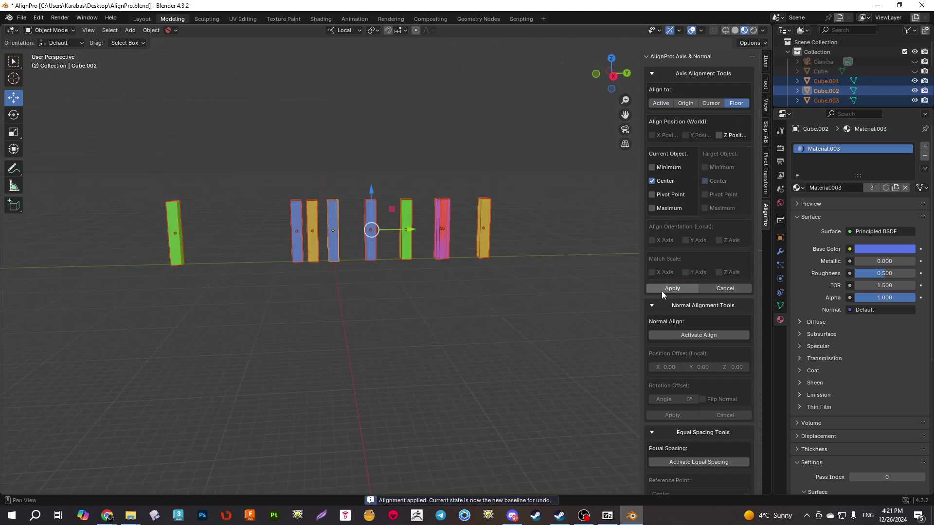
{"action": "middle_click_drag", "start_coordinate": [535, 297], "coordinate": [441, 308]}
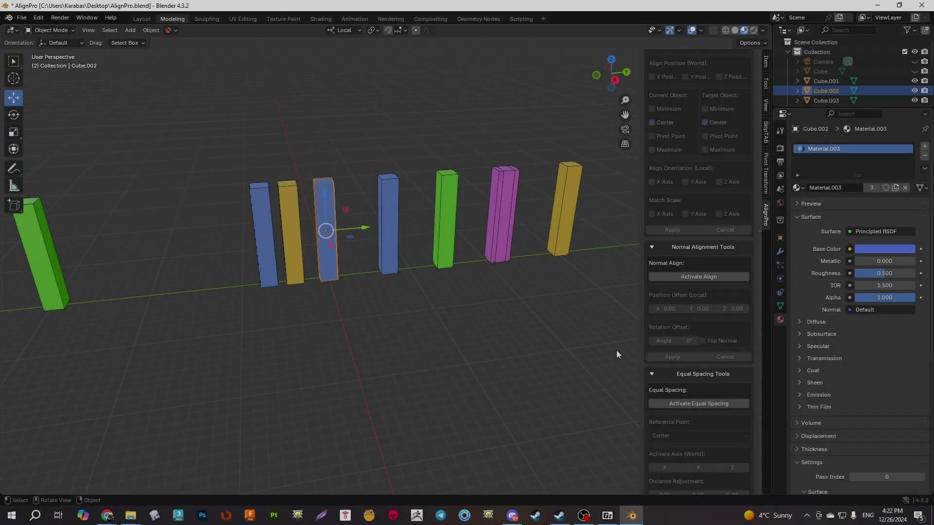
{"action": "scroll", "coordinate": [722, 357], "scroll_direction": "down", "scroll_amount": 2}
Activate Equal Spacing and box-select all the coloured boxes in the row.
{"action": "left_click", "coordinate": [718, 374]}
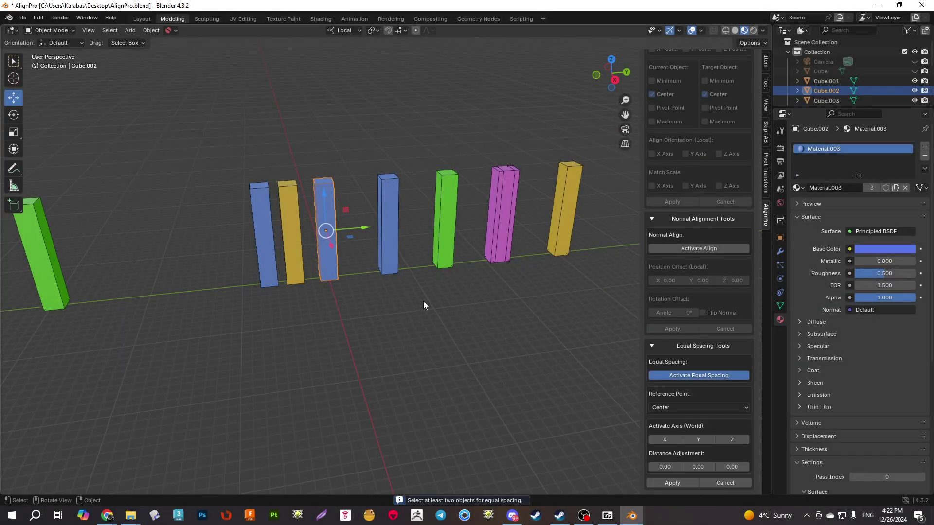
{"action": "left_click_drag", "start_coordinate": [38, 128], "coordinate": [604, 328]}
{"action": "middle_click_drag", "start_coordinate": [378, 270], "coordinate": [461, 267]}
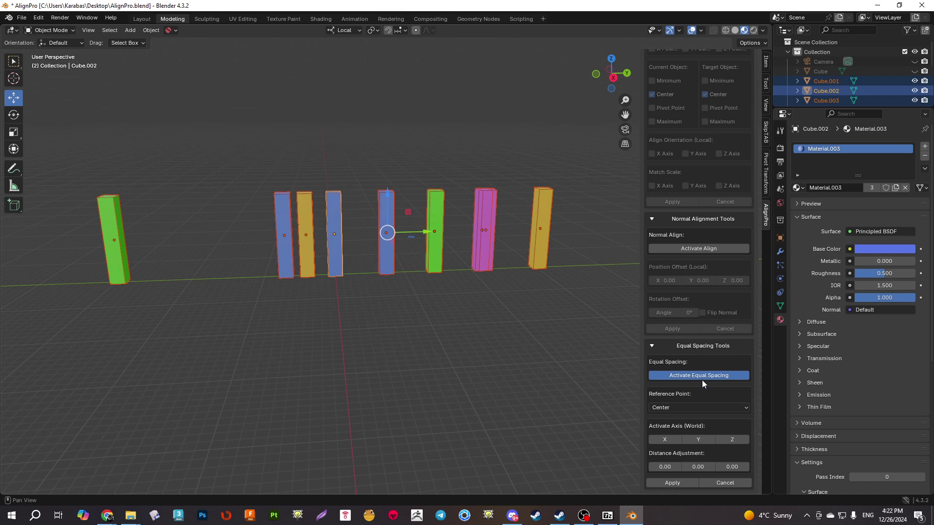
{"action": "scroll", "coordinate": [559, 360], "scroll_direction": "down", "scroll_amount": 3}
Space the boxes along world Y with a 4.08 distance adjustment.
{"action": "left_click", "coordinate": [691, 440]}
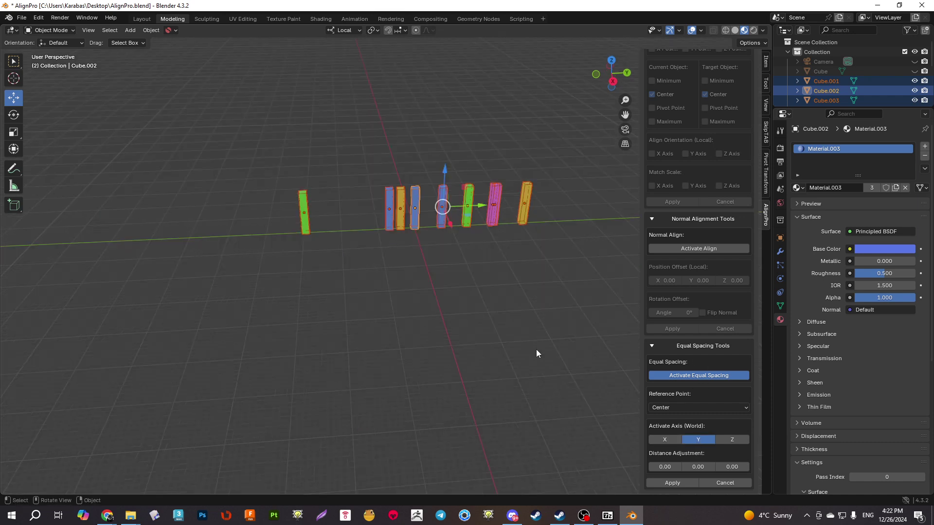
{"action": "left_click", "coordinate": [612, 81]}
{"action": "middle_click_drag", "start_coordinate": [466, 246], "coordinate": [461, 248], "text": "shift"}
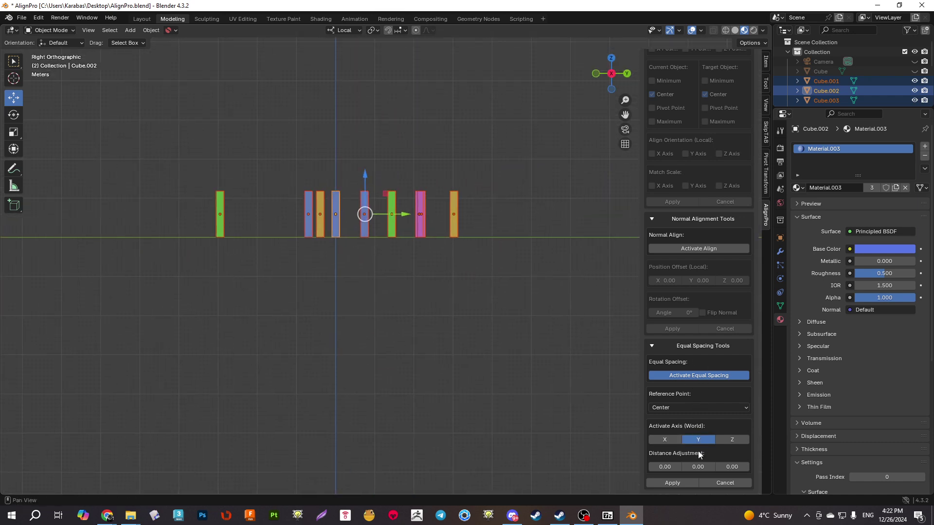
{"action": "left_click_drag", "start_coordinate": [698, 465], "coordinate": [743, 466]}
{"action": "scroll", "coordinate": [381, 262], "scroll_direction": "up", "scroll_amount": 4}
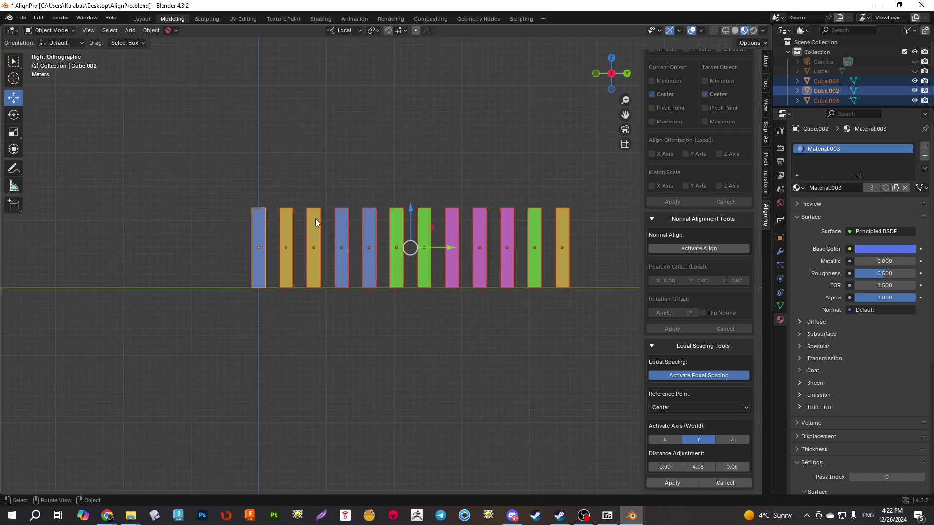
{"action": "middle_click_drag", "start_coordinate": [452, 276], "coordinate": [526, 186]}
Set the spacing reference point to Bounding Box and enable the world Y axis.
{"action": "left_click", "coordinate": [614, 86]}
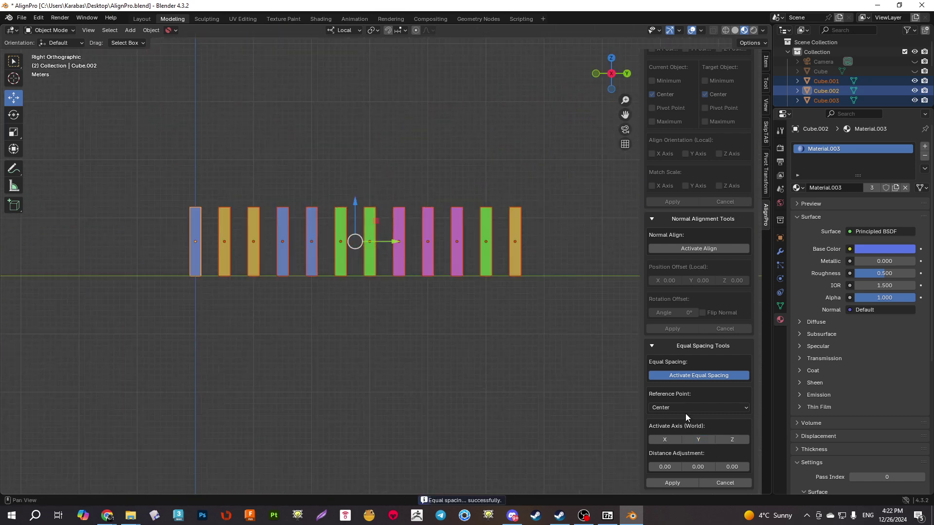
{"action": "left_click", "coordinate": [698, 407]}
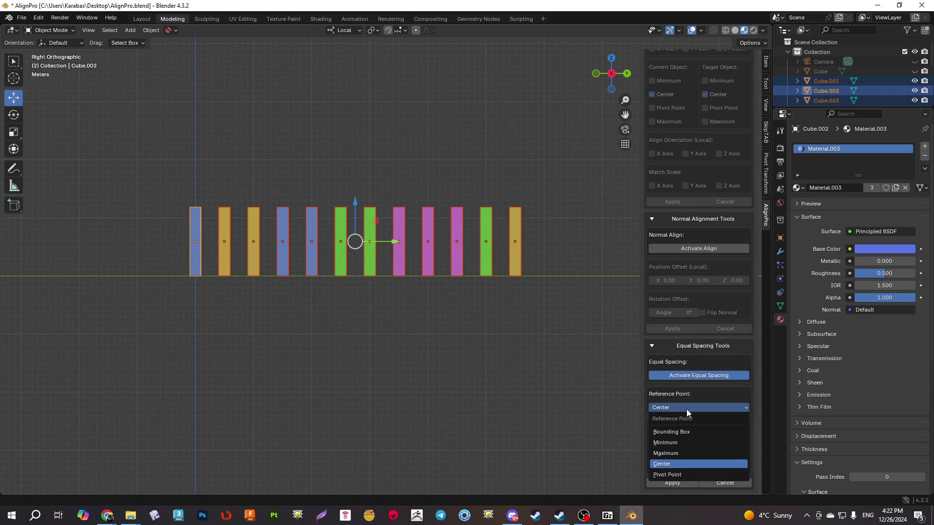
{"action": "left_click", "coordinate": [675, 433]}
{"action": "scroll", "coordinate": [259, 249], "scroll_direction": "up", "scroll_amount": 2}
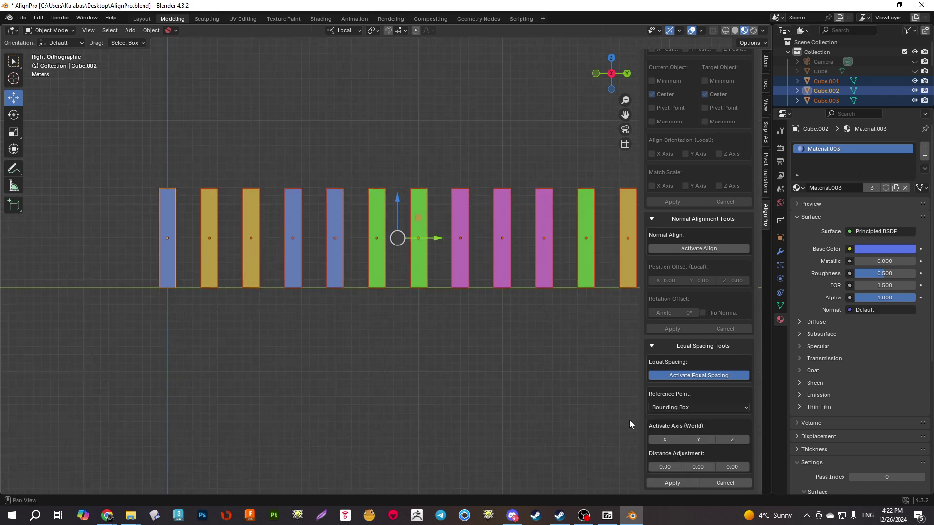
{"action": "left_click", "coordinate": [698, 440]}
{"action": "scroll", "coordinate": [437, 300], "scroll_direction": "down", "scroll_amount": 4}
{"action": "scroll", "coordinate": [437, 301], "scroll_direction": "up", "scroll_amount": 3}
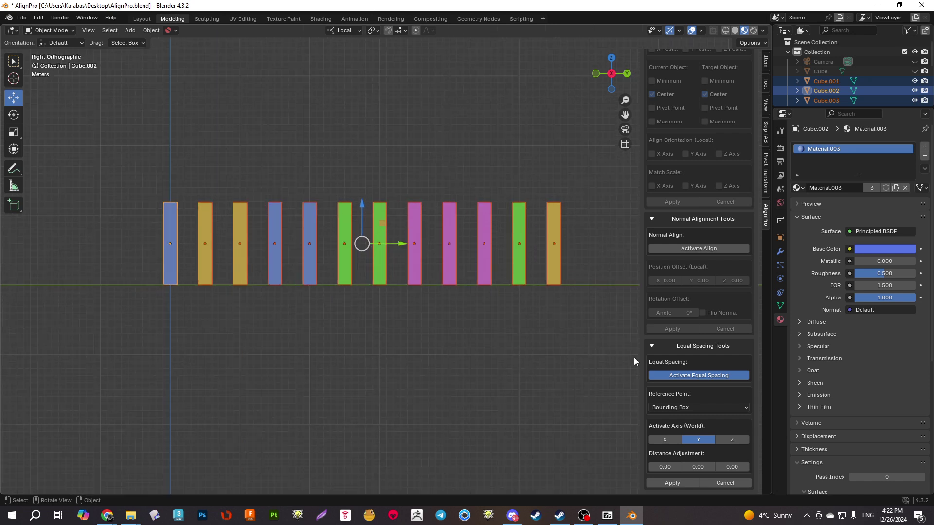
Set the Y distance adjustment to 0 so the boxes touch each other.
{"action": "left_click_drag", "start_coordinate": [695, 467], "coordinate": [671, 467]}
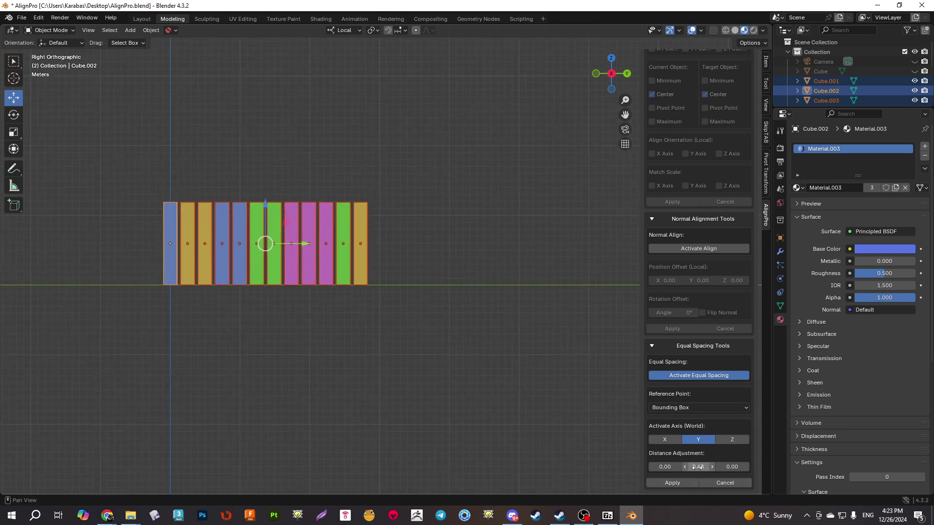
{"action": "double_click", "coordinate": [695, 467]}
{"action": "type", "text": "0"}
{"action": "key", "text": "Return"}
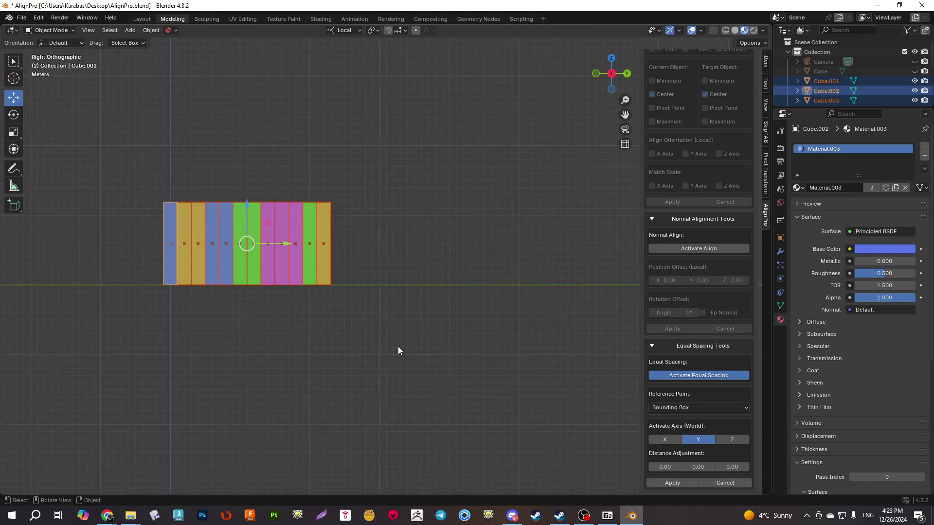
{"action": "scroll", "coordinate": [316, 203], "scroll_direction": "up", "scroll_amount": 6}
{"action": "middle_click_drag", "start_coordinate": [332, 212], "coordinate": [311, 205]}
{"action": "middle_click_drag", "start_coordinate": [287, 244], "coordinate": [328, 226]}
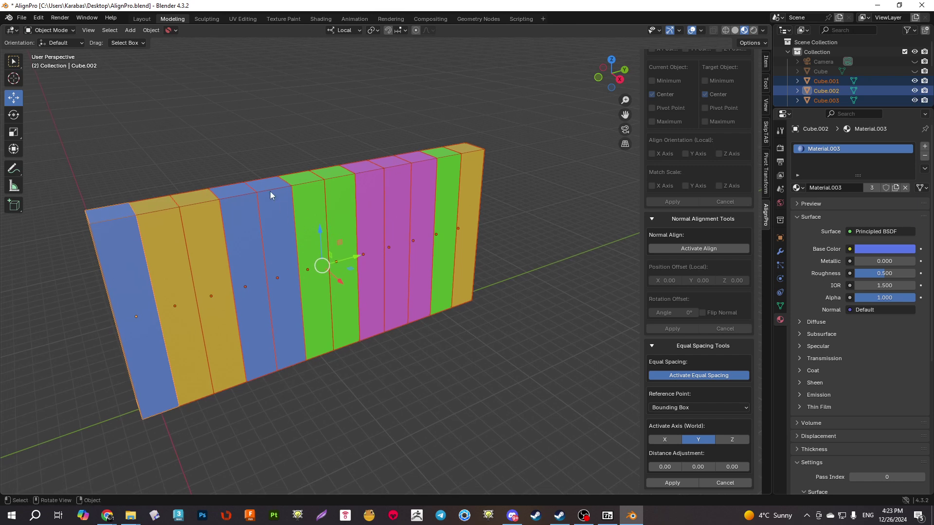
{"action": "middle_click_drag", "start_coordinate": [271, 195], "coordinate": [458, 180]}
{"action": "left_click_drag", "start_coordinate": [609, 78], "coordinate": [620, 84]}
{"action": "scroll", "coordinate": [350, 177], "scroll_direction": "down", "scroll_amount": 5}
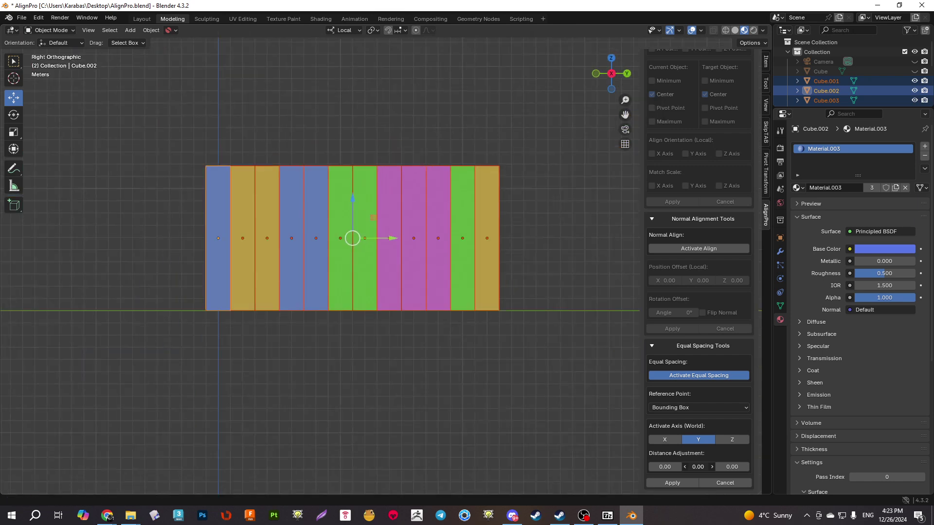
Increase the Y distance adjustment to 0.78 for equal gaps between the bars.
{"action": "mouse_move", "coordinate": [698, 467]}
{"action": "left_mouse_down"}
{"action": "mouse_move", "coordinate": [710, 467]}
{"action": "mouse_move", "coordinate": [697, 467]}
{"action": "left_mouse_up"}
{"action": "scroll", "coordinate": [419, 381], "scroll_direction": "up", "scroll_amount": 5}
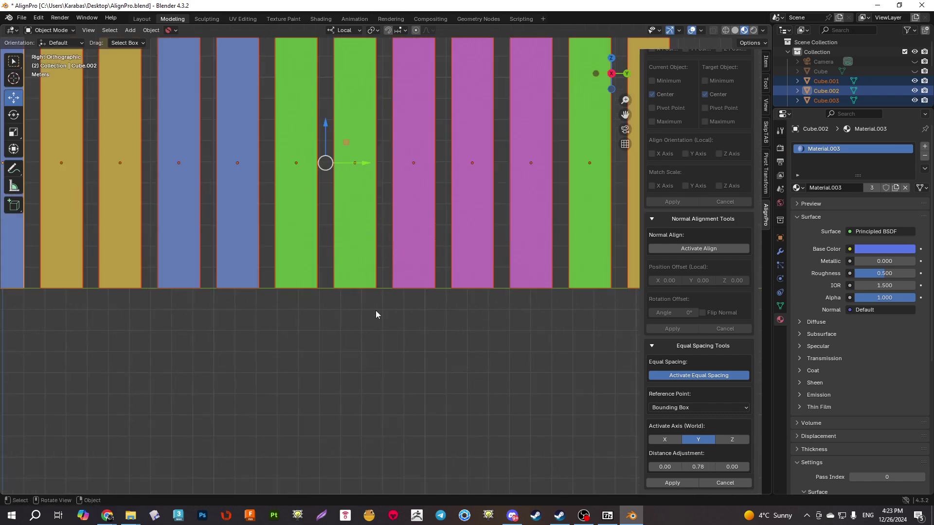
{"action": "scroll", "coordinate": [384, 307], "scroll_direction": "up", "scroll_amount": 3}
{"action": "scroll", "coordinate": [382, 302], "scroll_direction": "down", "scroll_amount": 6}
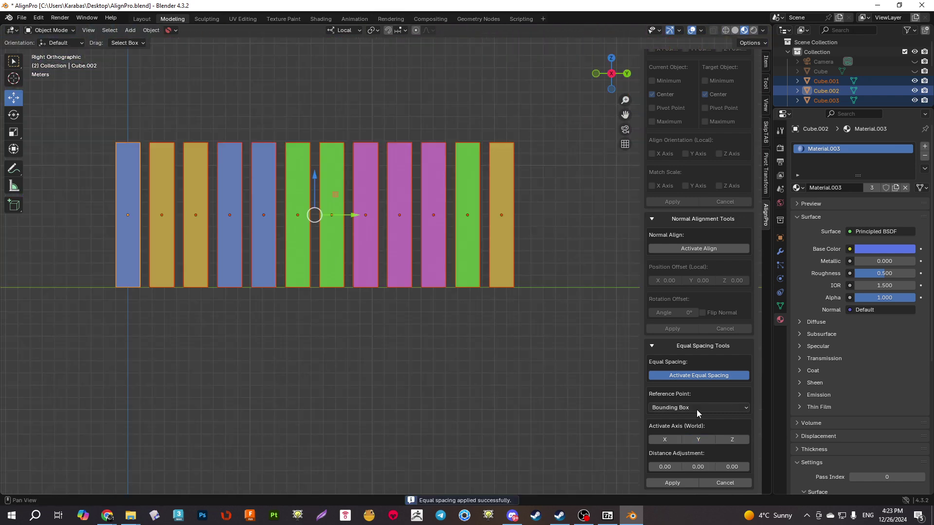
{"action": "left_click", "coordinate": [695, 407]}
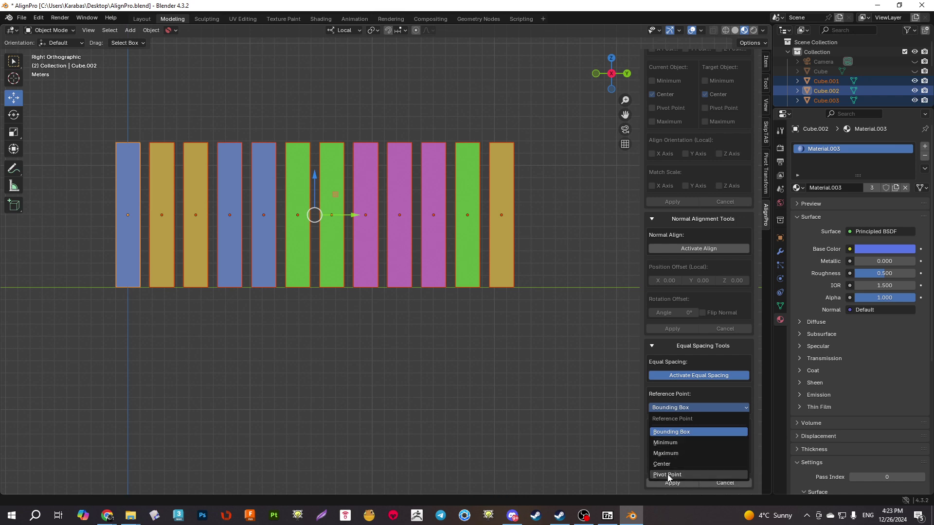
Use Center as the reference point and spread the boxes 3.60 apart along Y.
{"action": "left_click", "coordinate": [678, 464]}
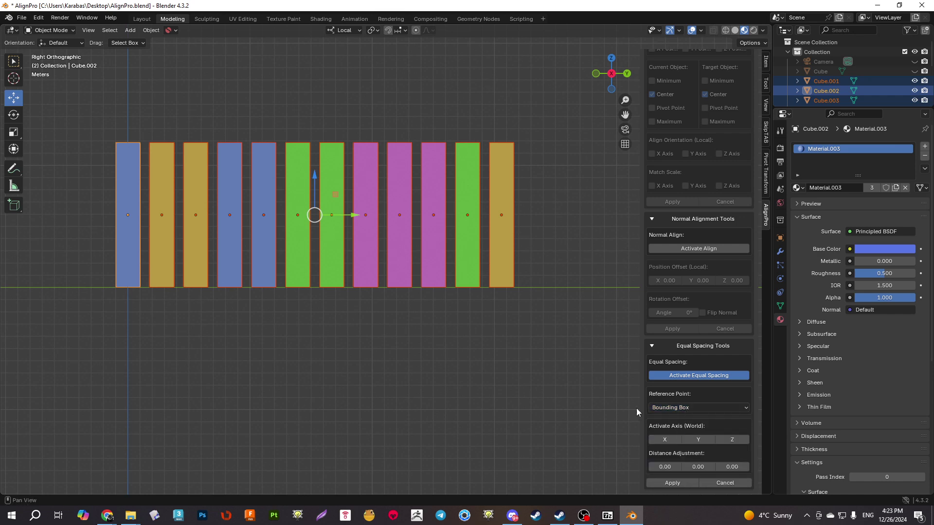
{"action": "middle_click_drag", "start_coordinate": [636, 408], "coordinate": [397, 297]}
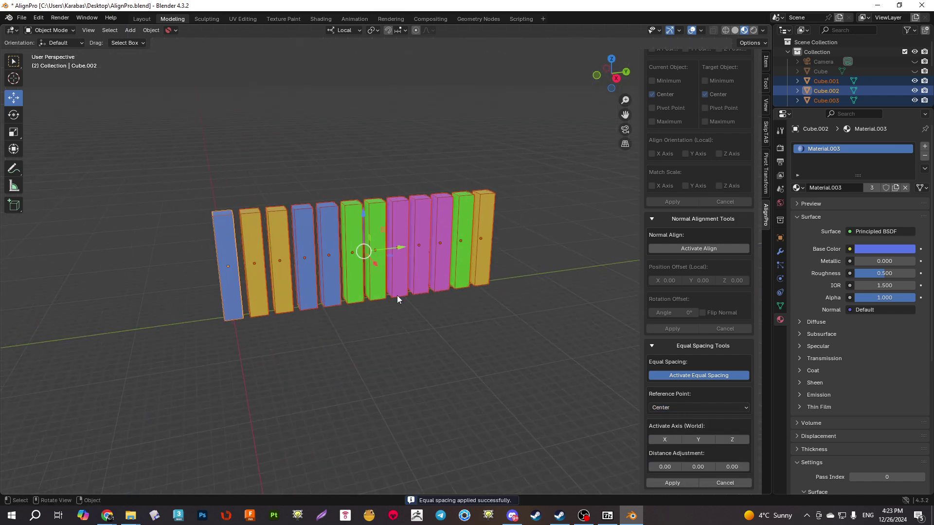
{"action": "left_click", "coordinate": [687, 403]}
{"action": "left_click", "coordinate": [687, 404]}
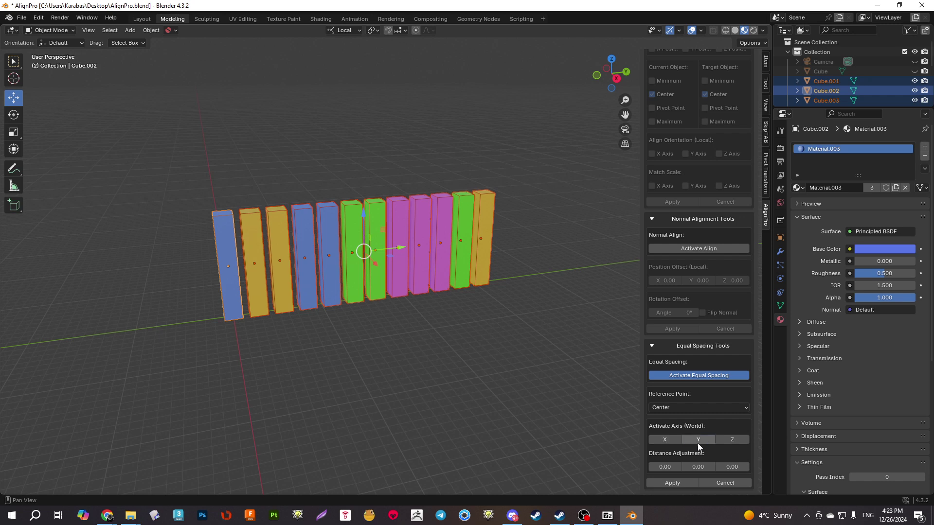
{"action": "left_click", "coordinate": [697, 441]}
{"action": "left_click_drag", "start_coordinate": [698, 466], "coordinate": [798, 467]}
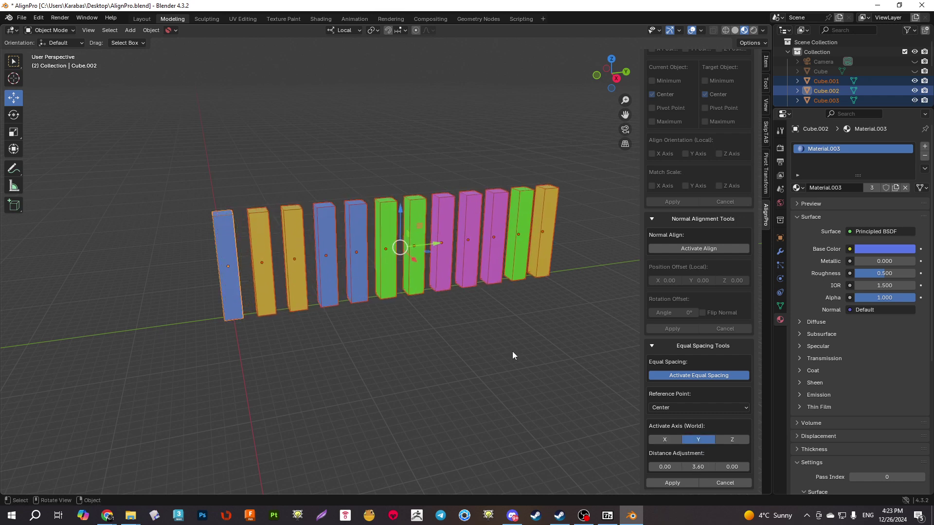
Stagger the boxes 2.85 along Z and 4.05 along X into a diagonal staircase.
{"action": "middle_click_drag", "start_coordinate": [512, 352], "coordinate": [480, 328], "text": "shift"}
{"action": "middle_click_drag", "start_coordinate": [421, 304], "coordinate": [440, 325], "text": "shift"}
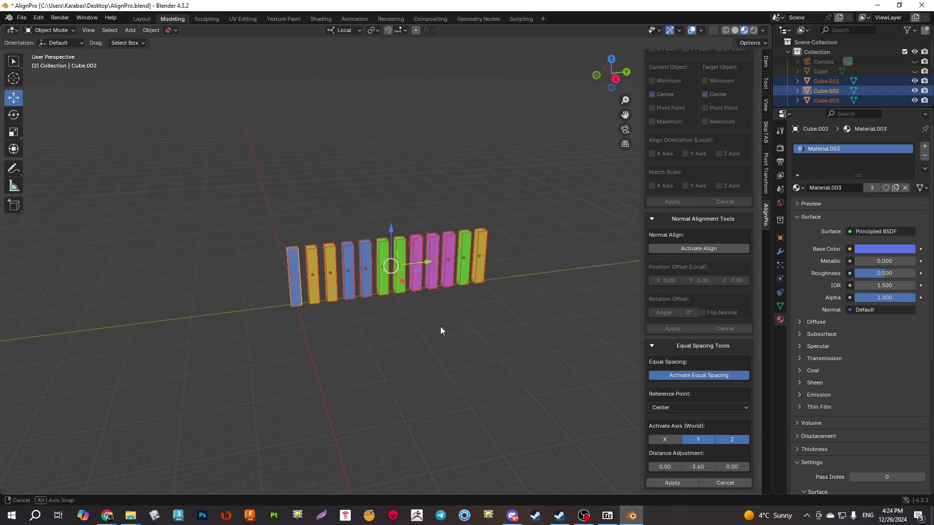
{"action": "left_click_drag", "start_coordinate": [734, 467], "coordinate": [780, 467]}
{"action": "middle_click_drag", "start_coordinate": [521, 390], "coordinate": [503, 361]}
{"action": "left_click", "coordinate": [667, 441]}
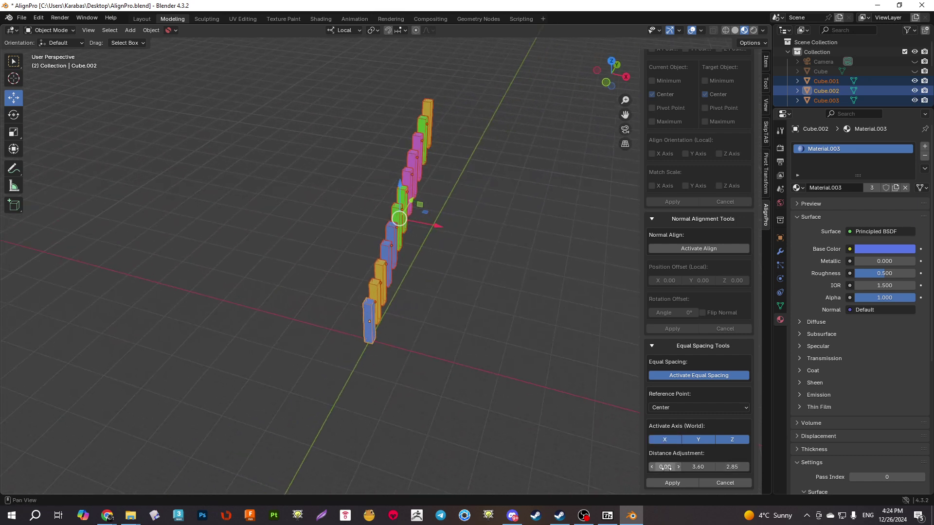
{"action": "left_click_drag", "start_coordinate": [666, 467], "coordinate": [710, 468]}
{"action": "middle_click_drag", "start_coordinate": [530, 60], "coordinate": [56, 139]}
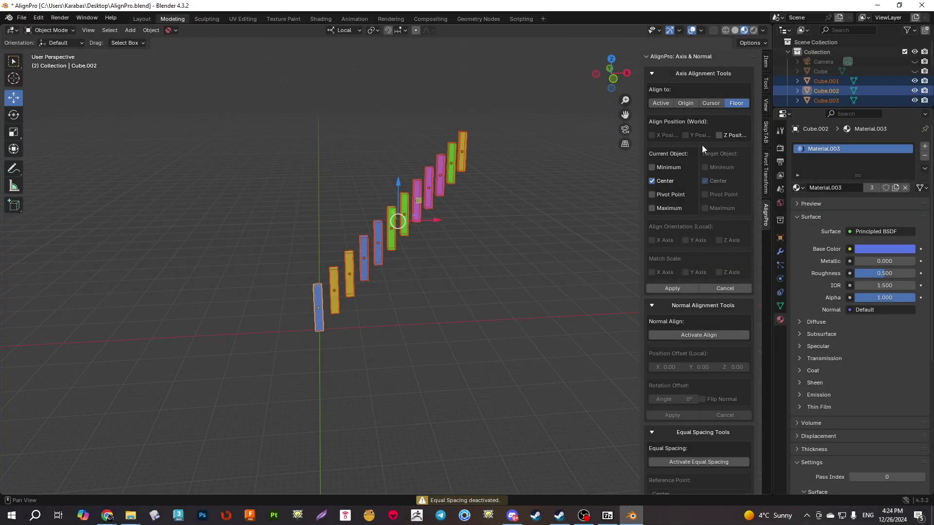
Set Floor alignment to Z Position with Minimum, then switch the reference to the active box.
{"action": "left_click", "coordinate": [719, 134]}
{"action": "left_click", "coordinate": [654, 168]}
{"action": "middle_click_drag", "start_coordinate": [598, 214], "coordinate": [454, 317]}
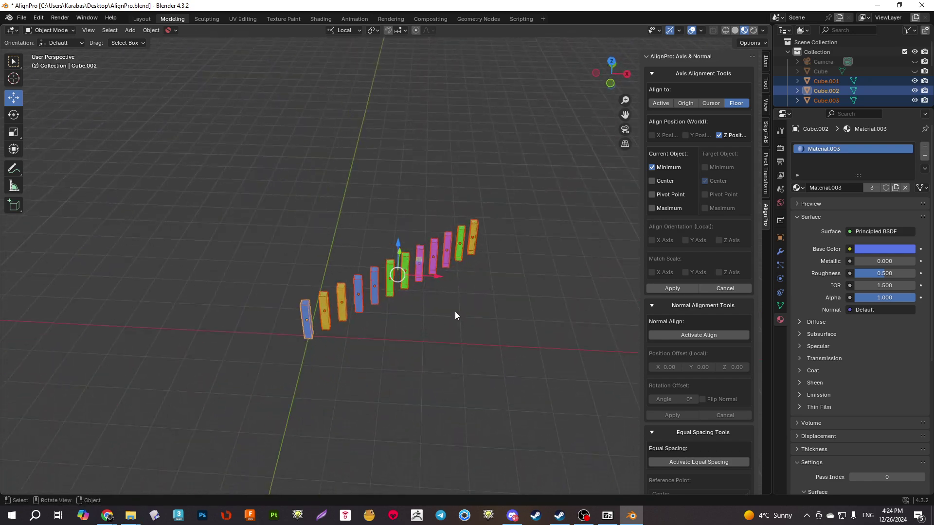
{"action": "left_click", "coordinate": [661, 104]}
{"action": "middle_click_drag", "start_coordinate": [559, 253], "coordinate": [581, 280]}
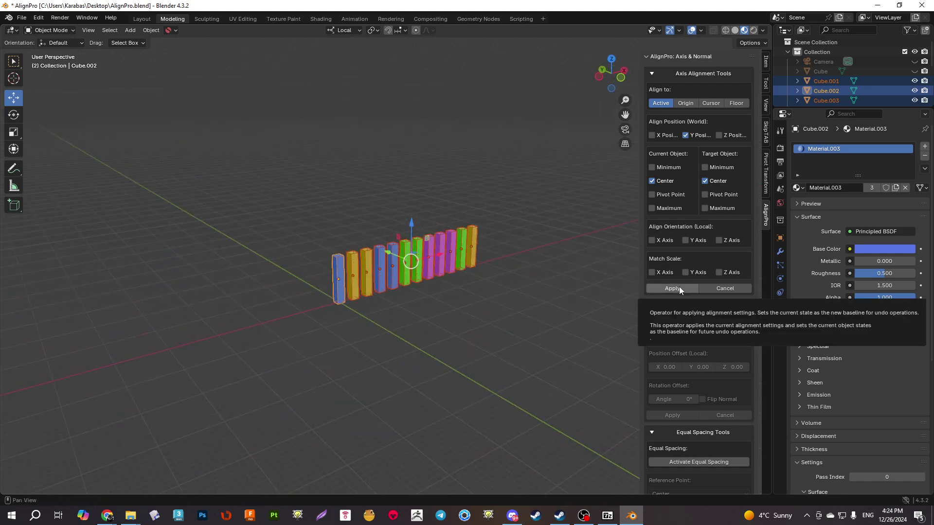